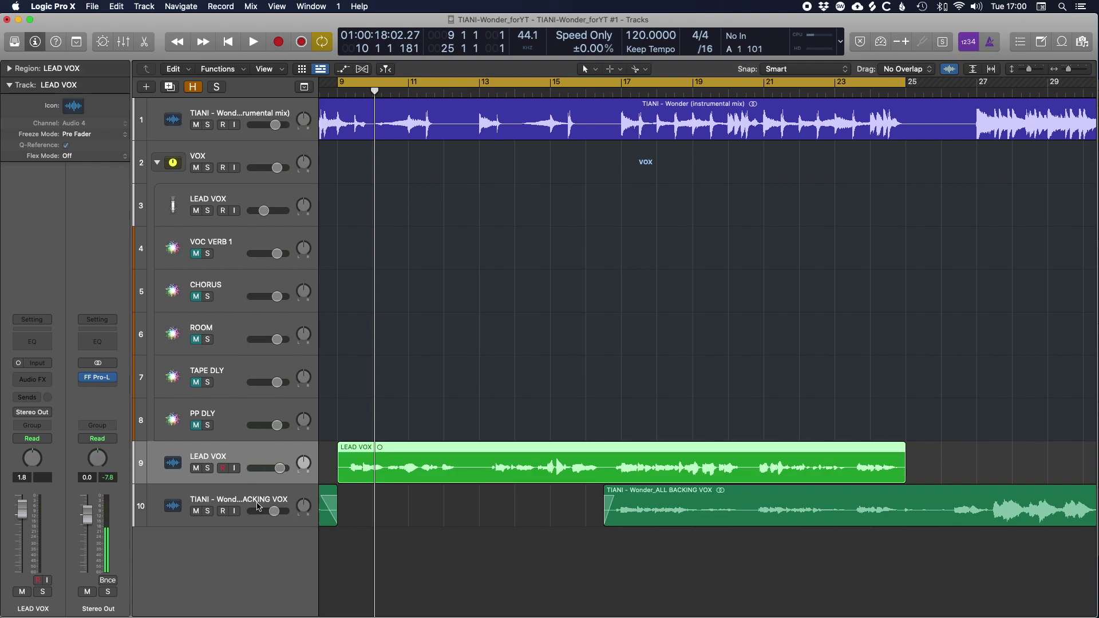
# Play the song, lowering the unprocessed LEAD VOX track's level to 1.4 dB and slightly reducing the backing vocals.
pyautogui.press('Down')
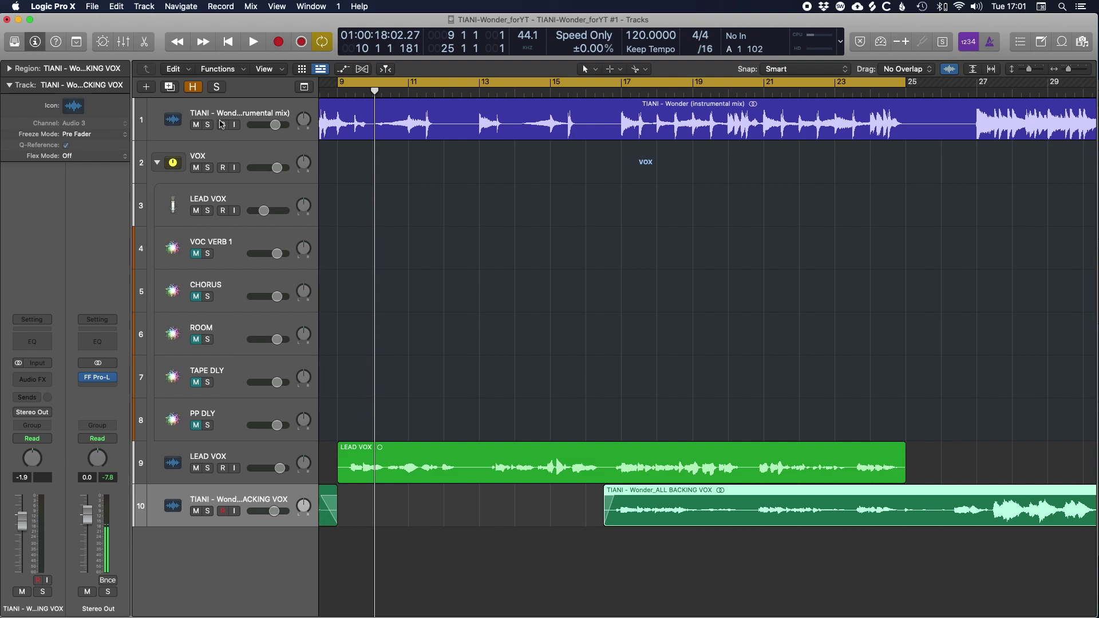
pyautogui.click(260, 459)
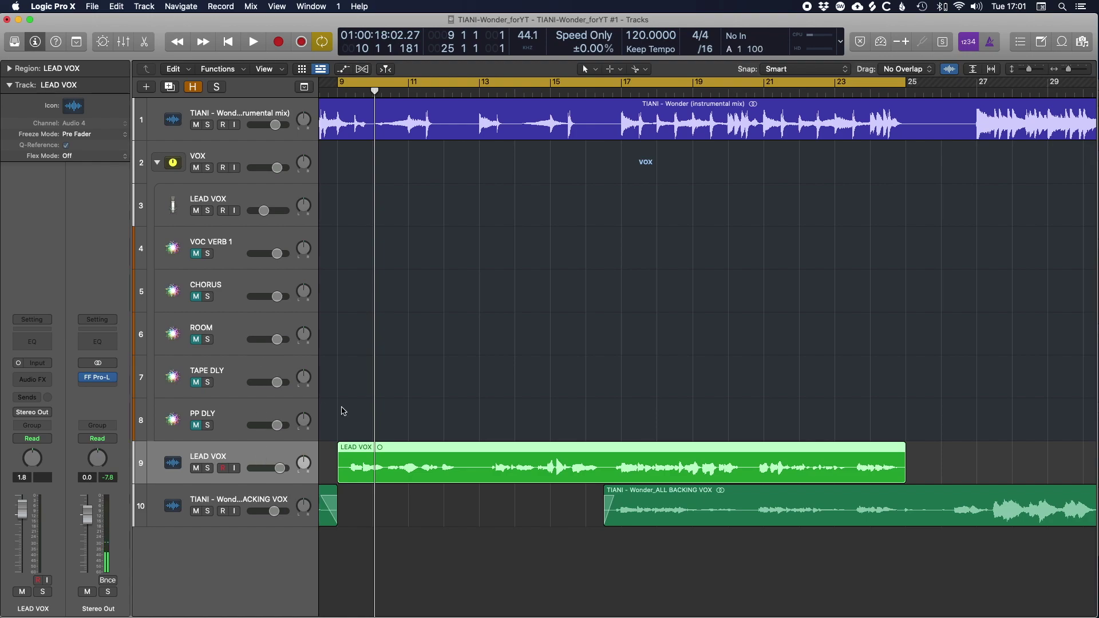
pyautogui.press('space')
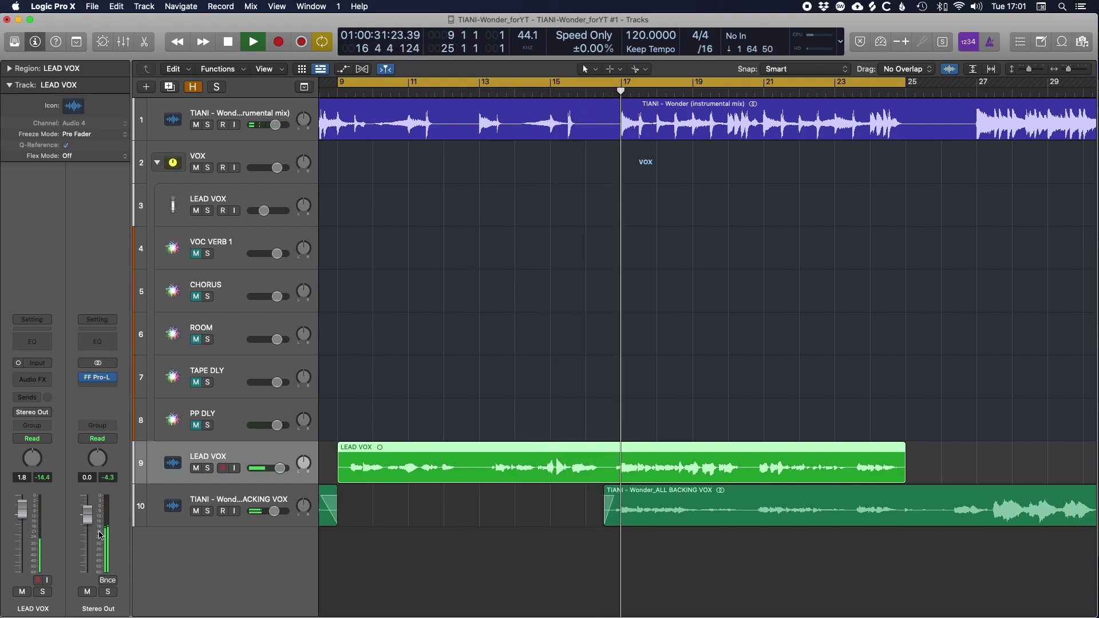
pyautogui.moveTo(22, 508); pyautogui.dragTo(23, 511)
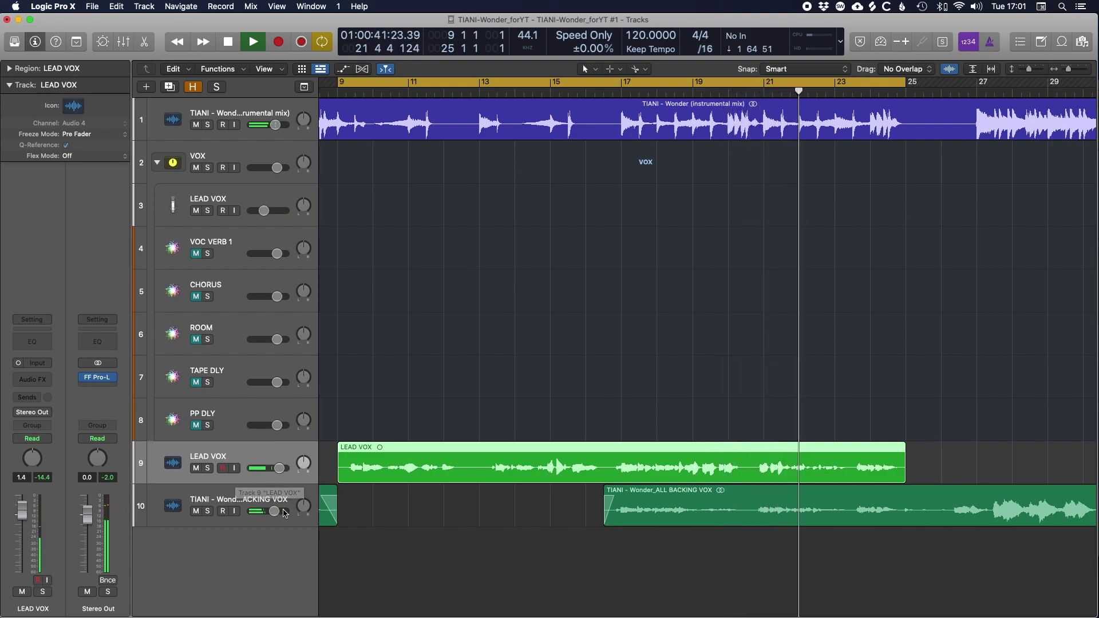
pyautogui.moveTo(285, 513); pyautogui.dragTo(266, 513)
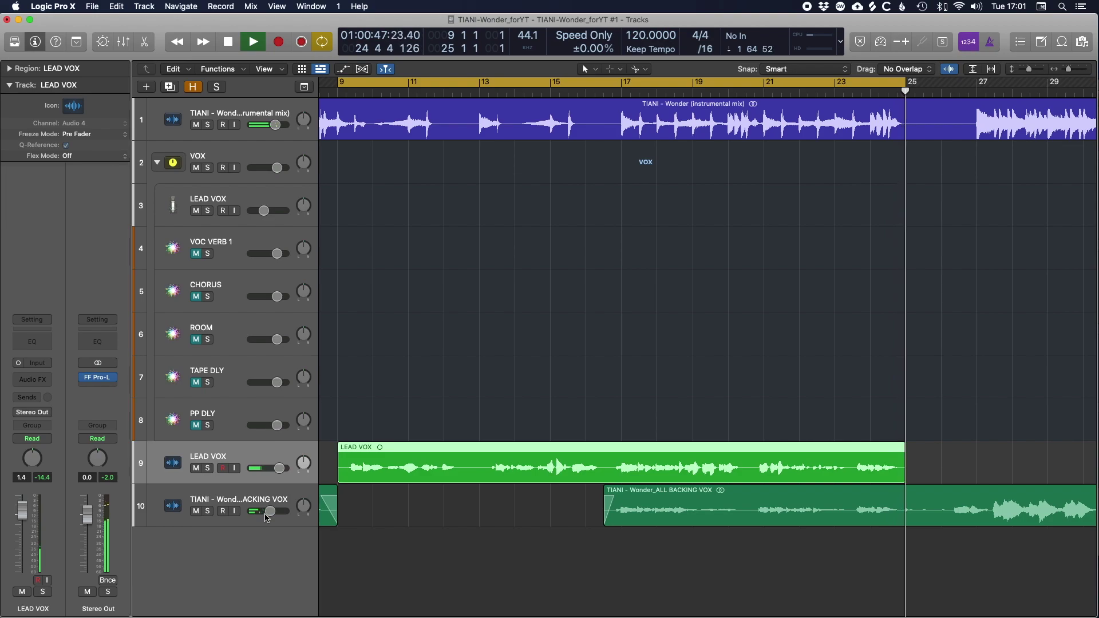
pyautogui.press('space')
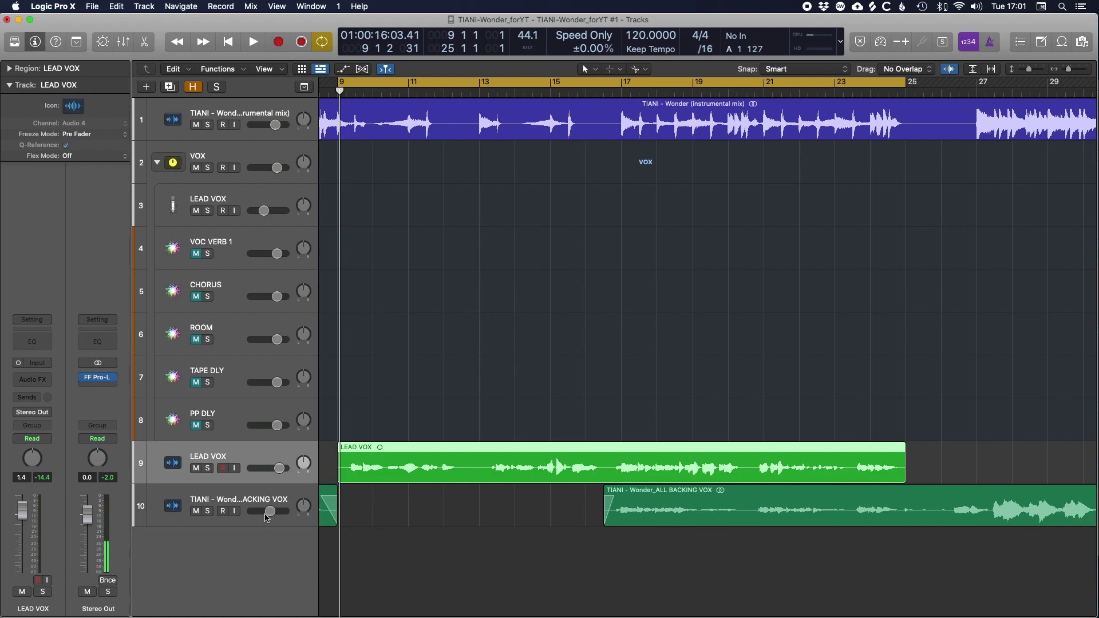
# Copy the LEAD VOX region onto the LEAD VOX track inside the VOX stack and mute the original LEAD VOX track.
pyautogui.moveTo(378, 460); pyautogui.dragTo(376, 194)
pyautogui.click(195, 468)
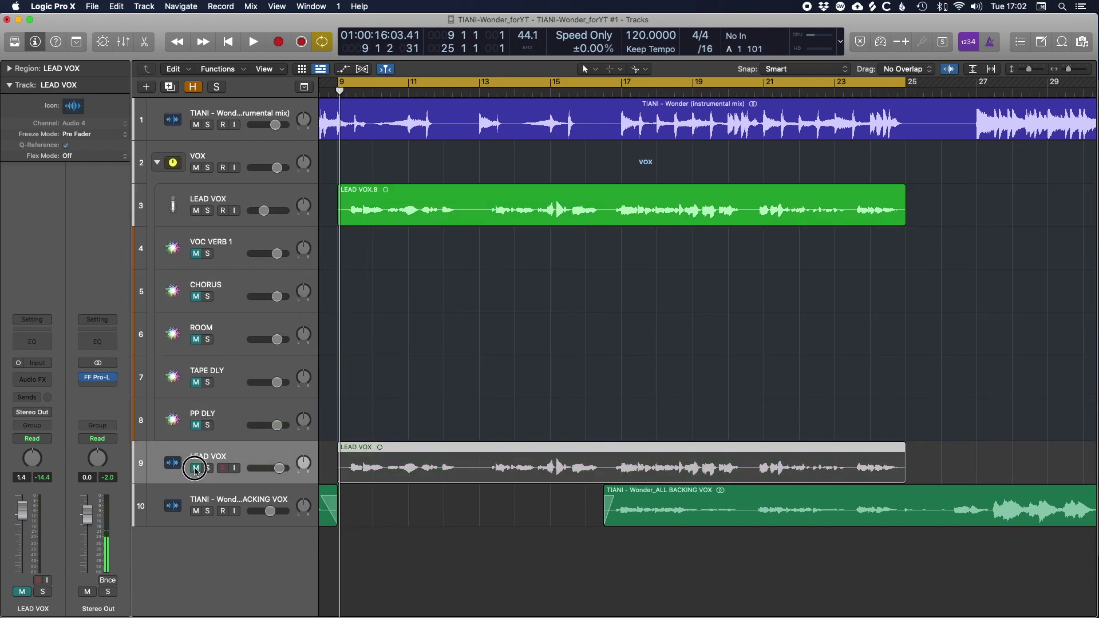
pyautogui.press('super+Down')
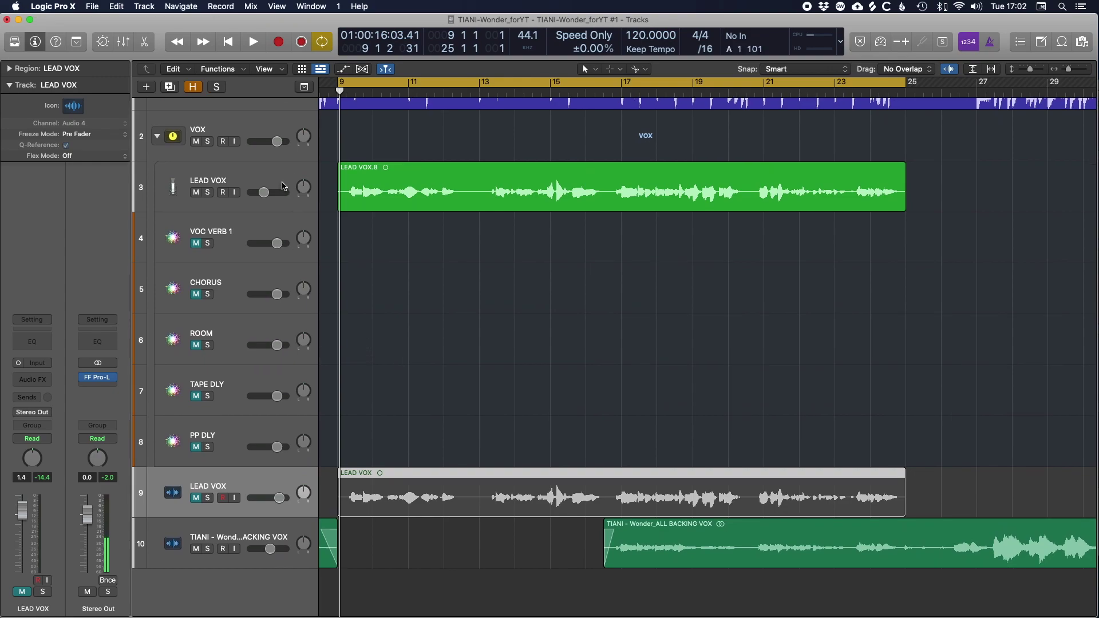
# Open the Channel EQ on the LEAD VOX track in the VOX stack and set its low cut to 95.5 Hz during playback.
pyautogui.click(282, 186)
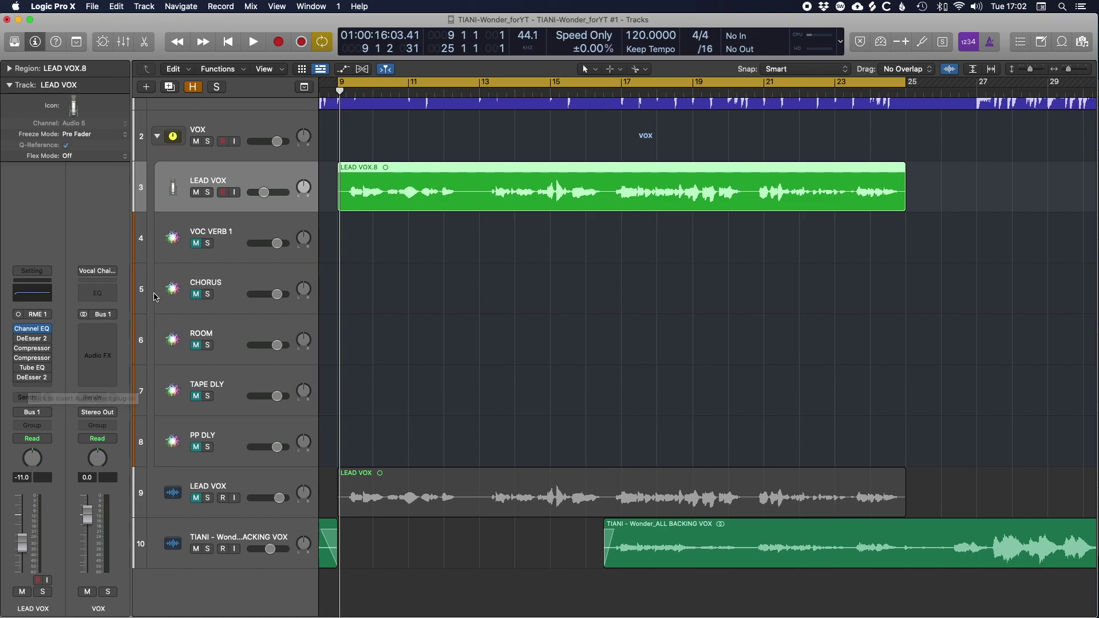
pyautogui.click(32, 329)
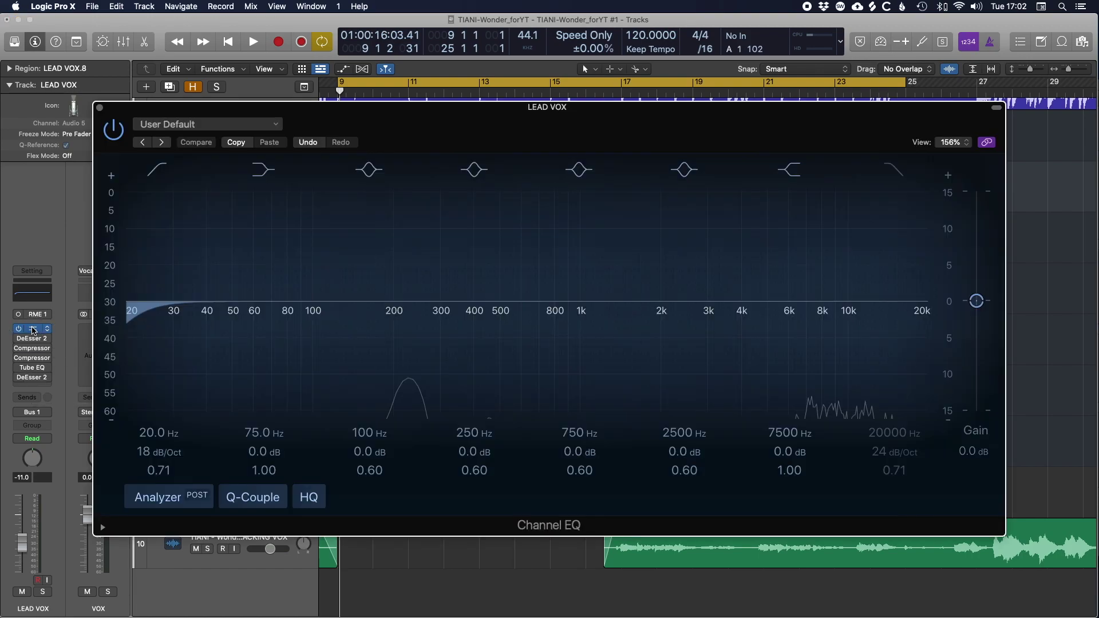
pyautogui.moveTo(595, 132); pyautogui.dragTo(632, 133)
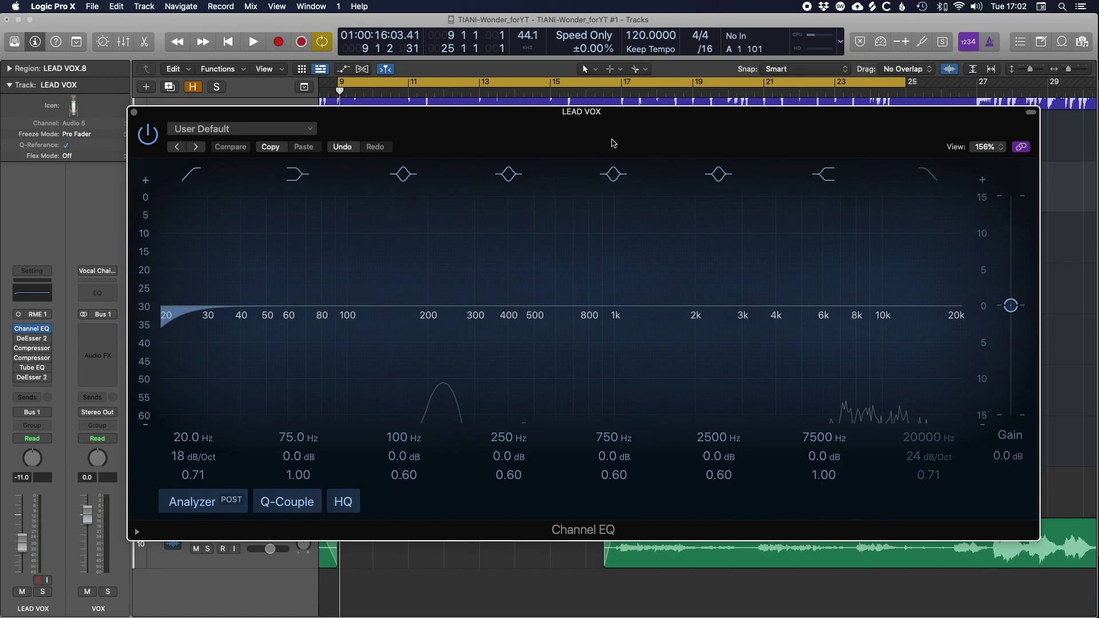
pyautogui.press('space')
pyautogui.moveTo(214, 380); pyautogui.dragTo(381, 359)
# Cut the vocal's low mids at 266 Hz by 1.6 dB with Q 5.00 and at 452 Hz by 4.2 dB with Q 3.20.
pyautogui.moveTo(458, 305); pyautogui.dragTo(459, 295)
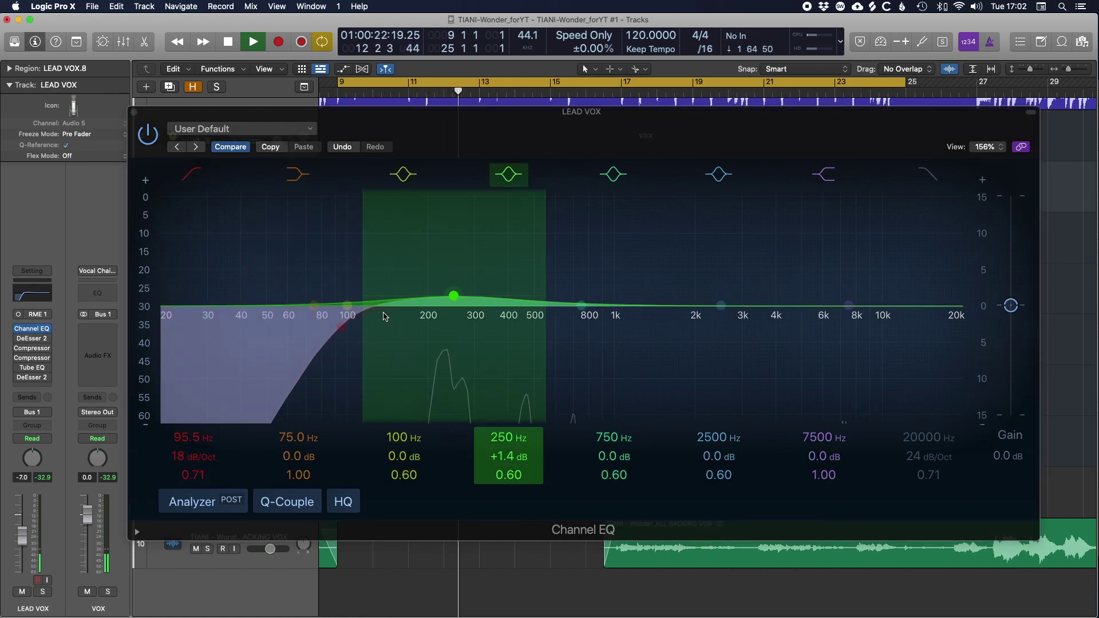
pyautogui.moveTo(461, 303)
pyautogui.mouseDown()
pyautogui.moveTo(456, 281)
pyautogui.moveTo(460, 316)
pyautogui.mouseUp()
pyautogui.moveTo(581, 306); pyautogui.dragTo(521, 351)
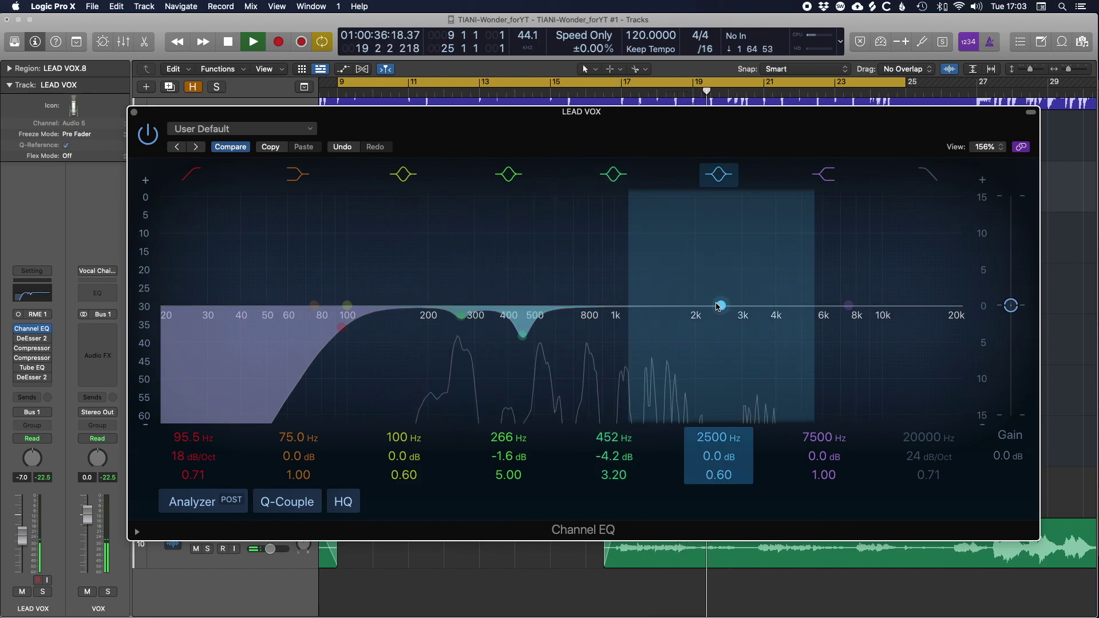
# Sweep a boosted band through the midrange, set it to 1510 Hz, -1.5 dB and Q 2.20, and solo the vocal.
pyautogui.moveTo(354, 303); pyautogui.dragTo(640, 257)
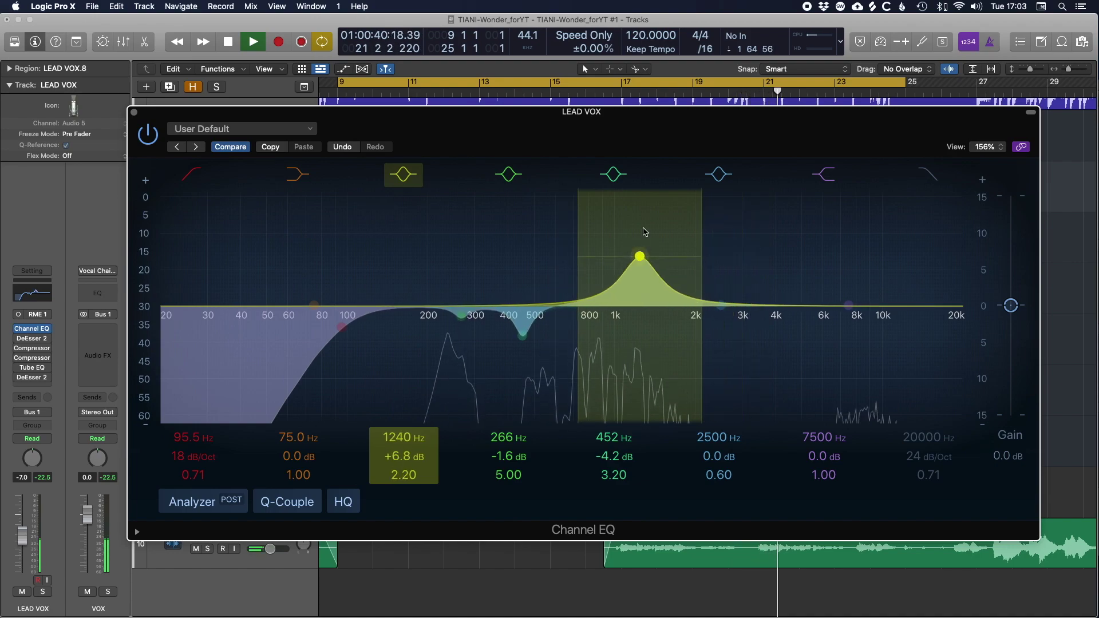
pyautogui.click(621, 92)
pyautogui.moveTo(640, 259); pyautogui.dragTo(663, 330)
pyautogui.press('s')
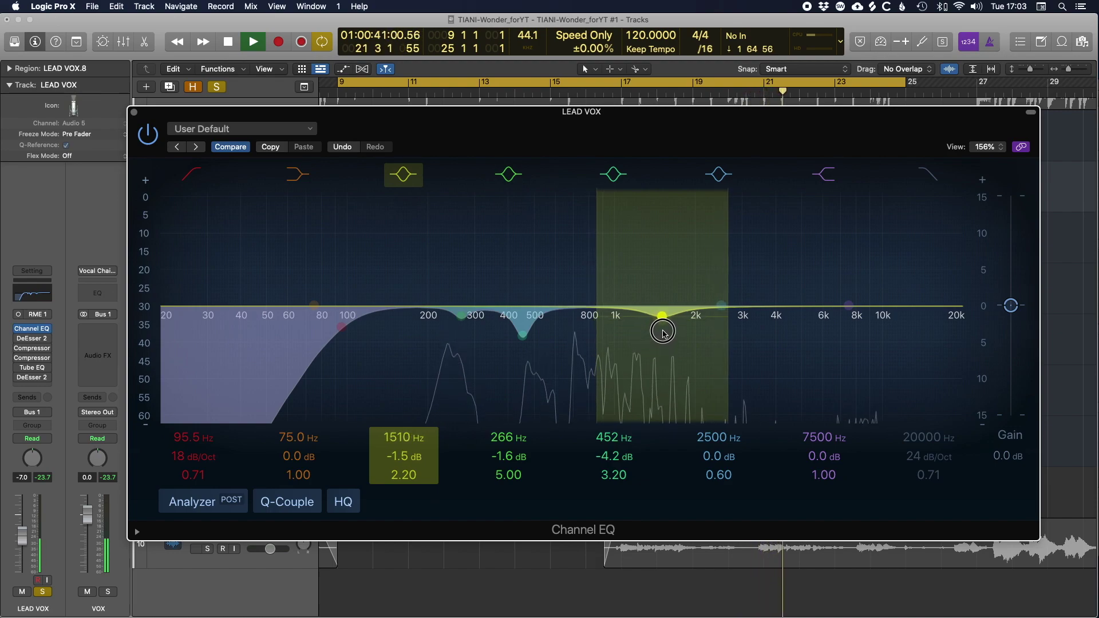
# Refine the EQ with a 108 Hz low cut, a -4.0 dB notch at 7200 Hz (Q 6.60) and -4.8 dB at 478 Hz (Q 2.20).
pyautogui.moveTo(325, 381); pyautogui.dragTo(340, 380)
pyautogui.moveTo(721, 307); pyautogui.dragTo(829, 332)
pyautogui.moveTo(834, 330); pyautogui.dragTo(846, 373)
pyautogui.press('space')
pyautogui.moveTo(517, 361); pyautogui.dragTo(530, 352)
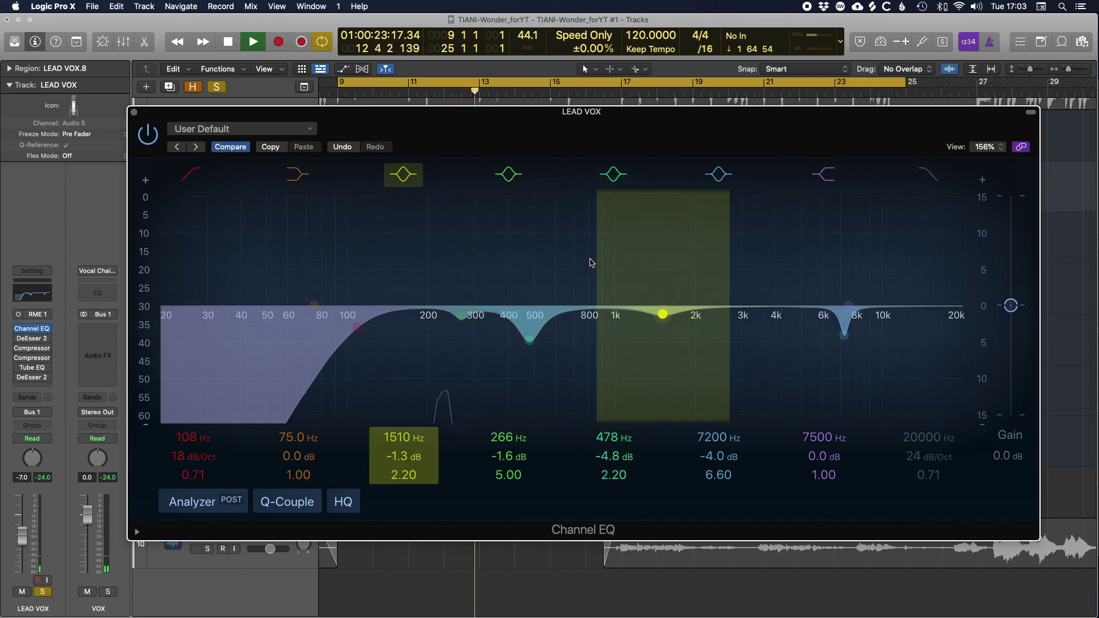
# Compare the vocal with the Channel EQ bypassed and active during playback, leaving the EQ switched on.
pyautogui.click(144, 137)
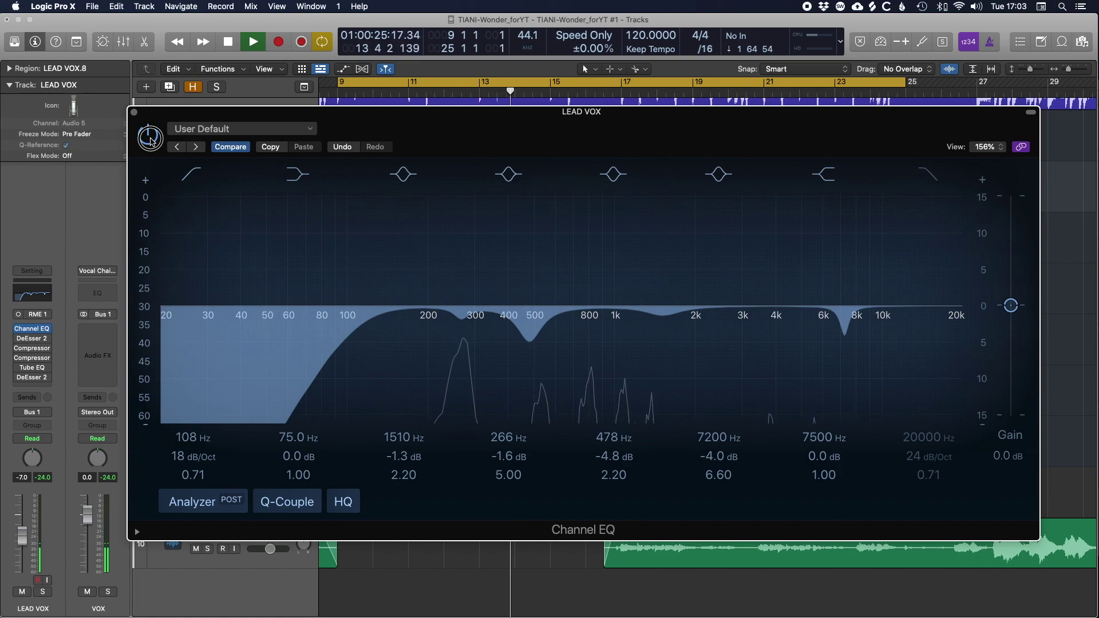
pyautogui.click(150, 139)
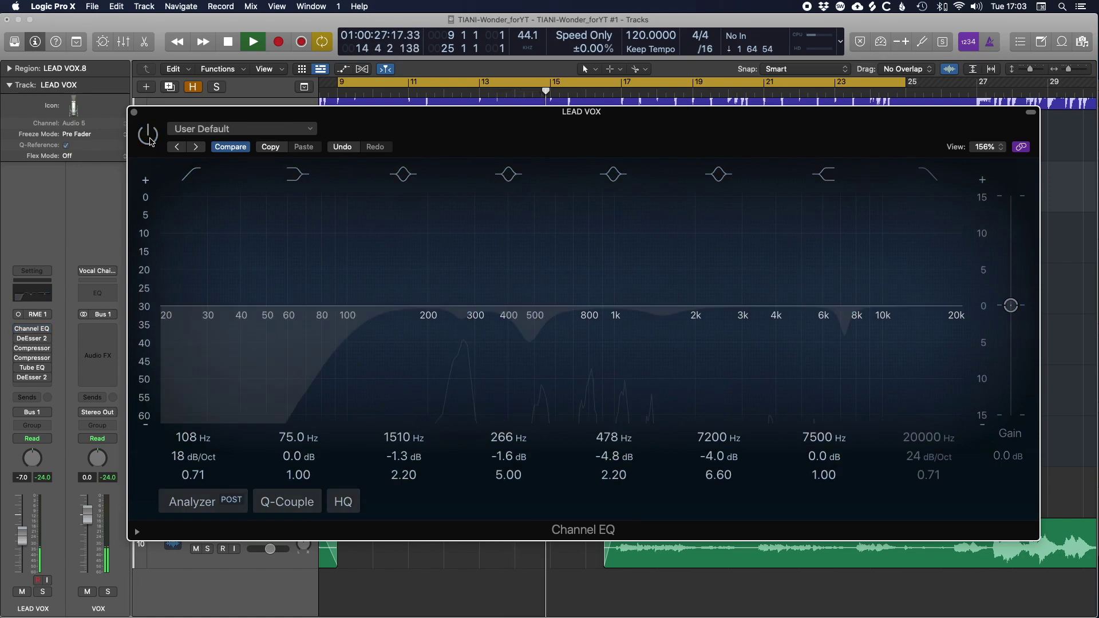
pyautogui.click(149, 138)
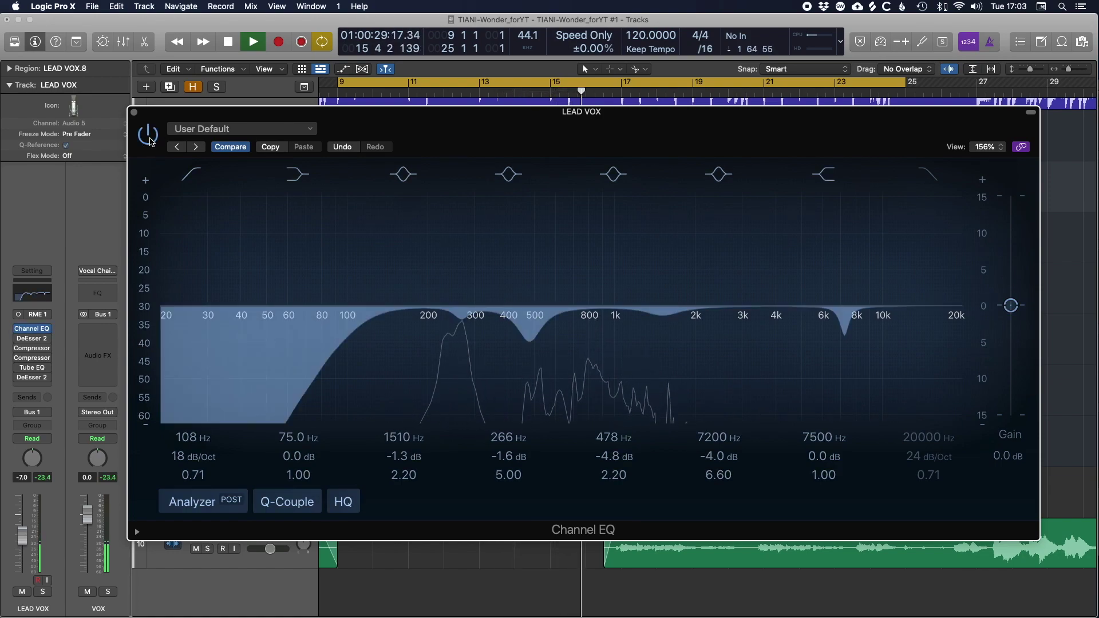
pyautogui.click(150, 138)
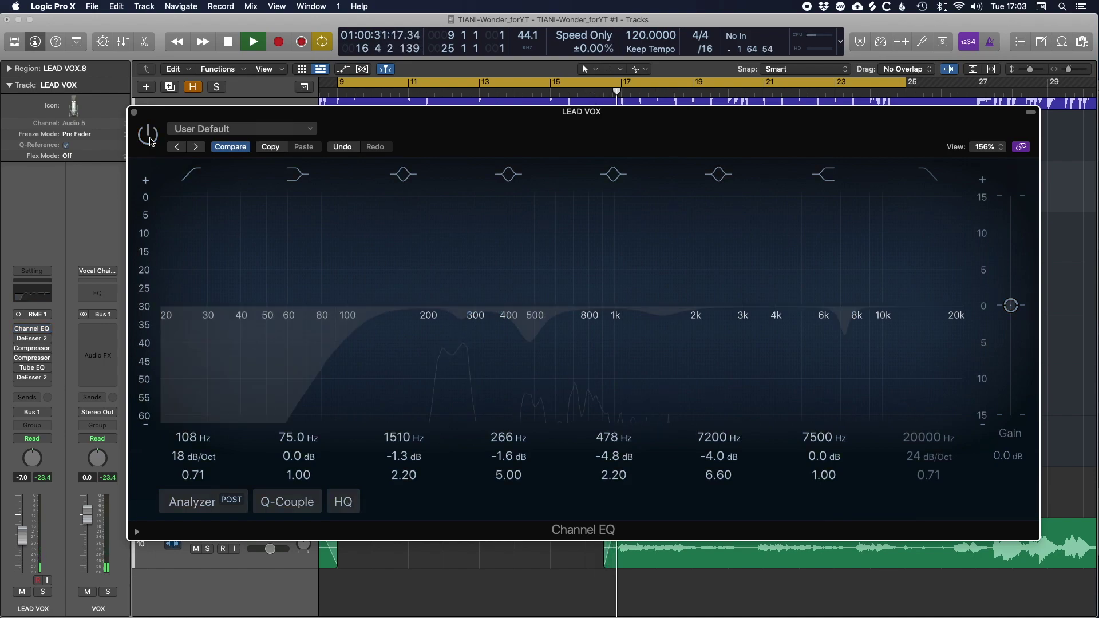
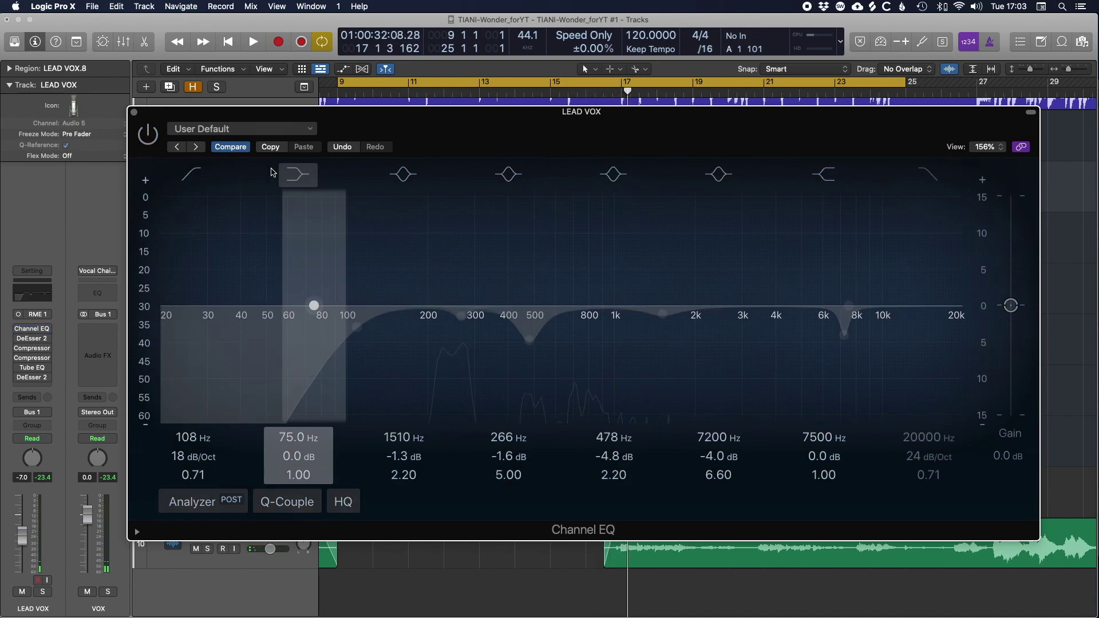
pyautogui.click(150, 136)
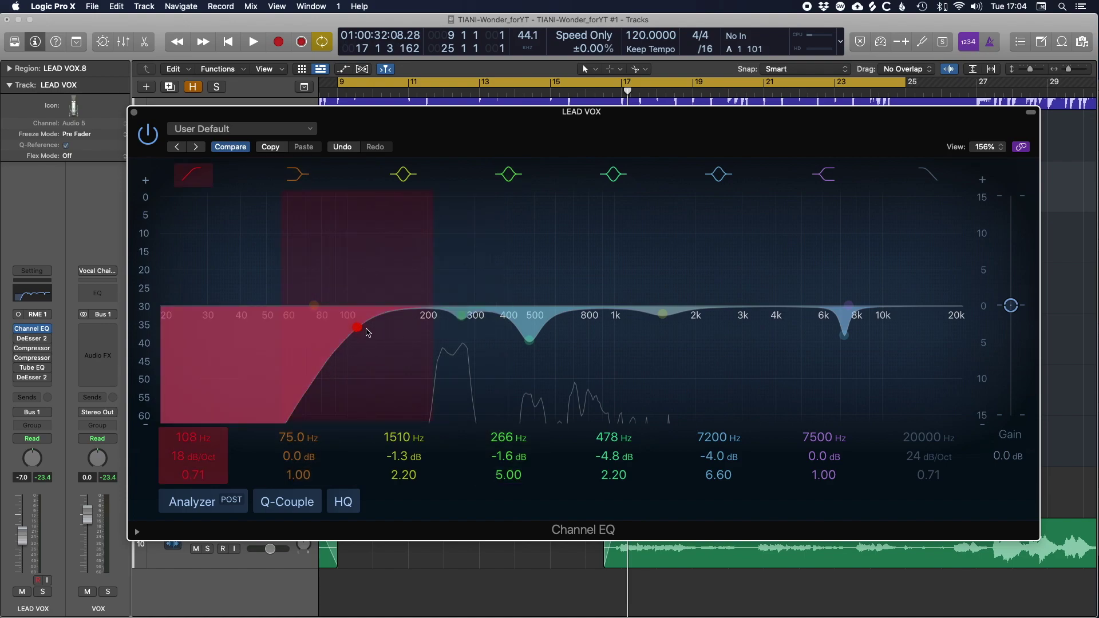
# Raise the EQ's low cut to 116 Hz with Q 0.71 and close the Channel EQ.
pyautogui.moveTo(357, 328); pyautogui.dragTo(369, 337)
pyautogui.keyDown('alt'); pyautogui.click(197, 474); pyautogui.keyUp('alt')
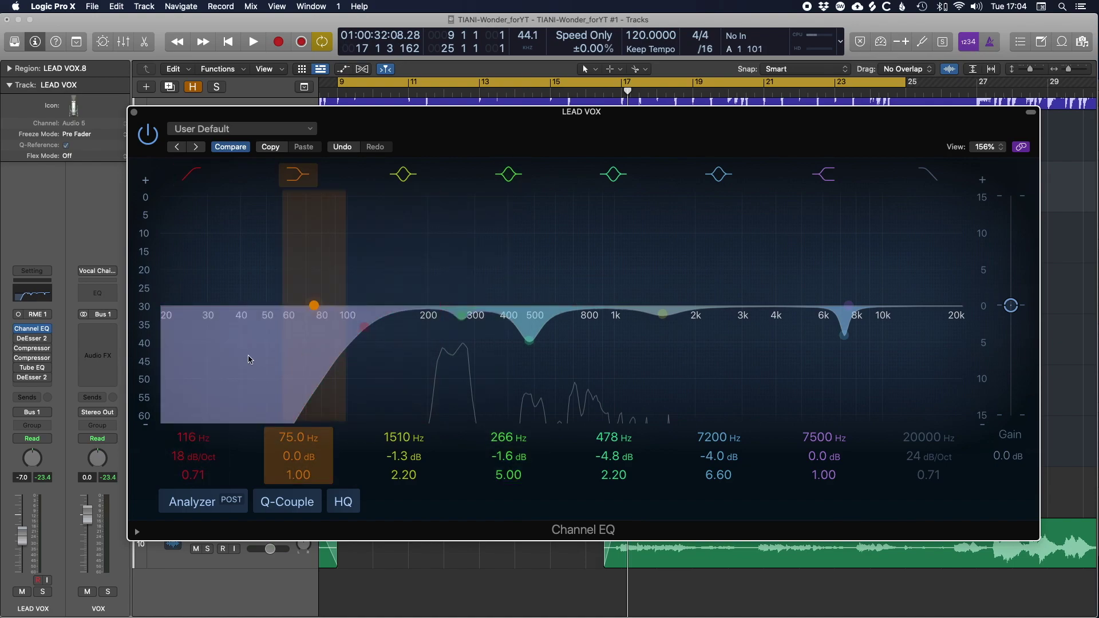
pyautogui.click(135, 114)
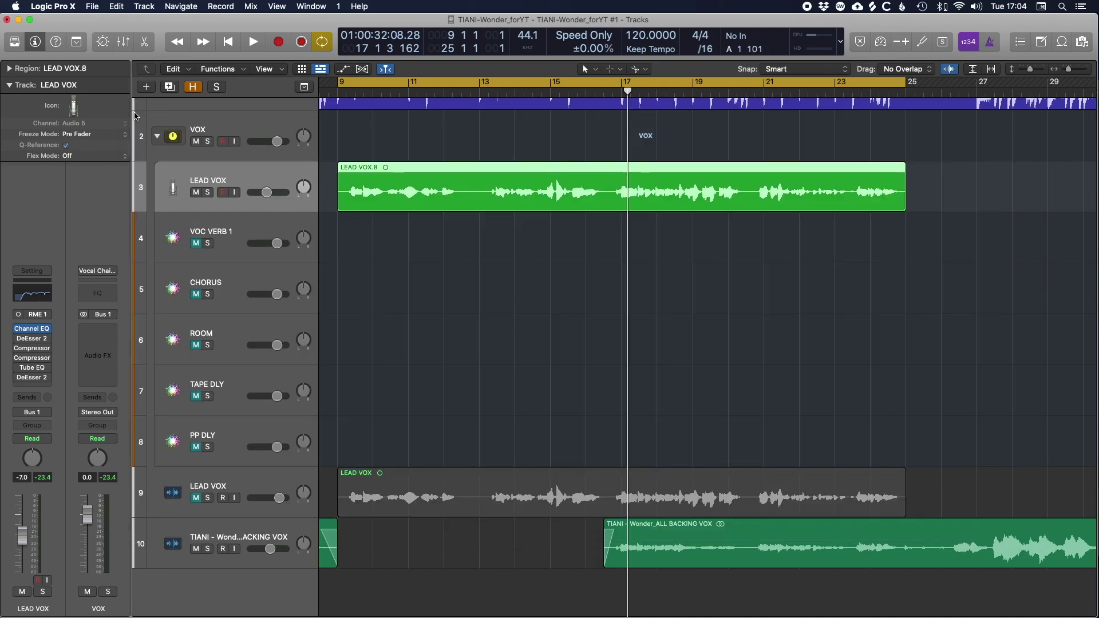
# Enable the first DeEsser 2 on LEAD VOX and set threshold -5.6 dB, max reduction about 17.0 dB and frequency 6834 Hz.
pyautogui.moveTo(17, 340)
pyautogui.click(33, 338)
pyautogui.moveTo(561, 180); pyautogui.dragTo(706, 160)
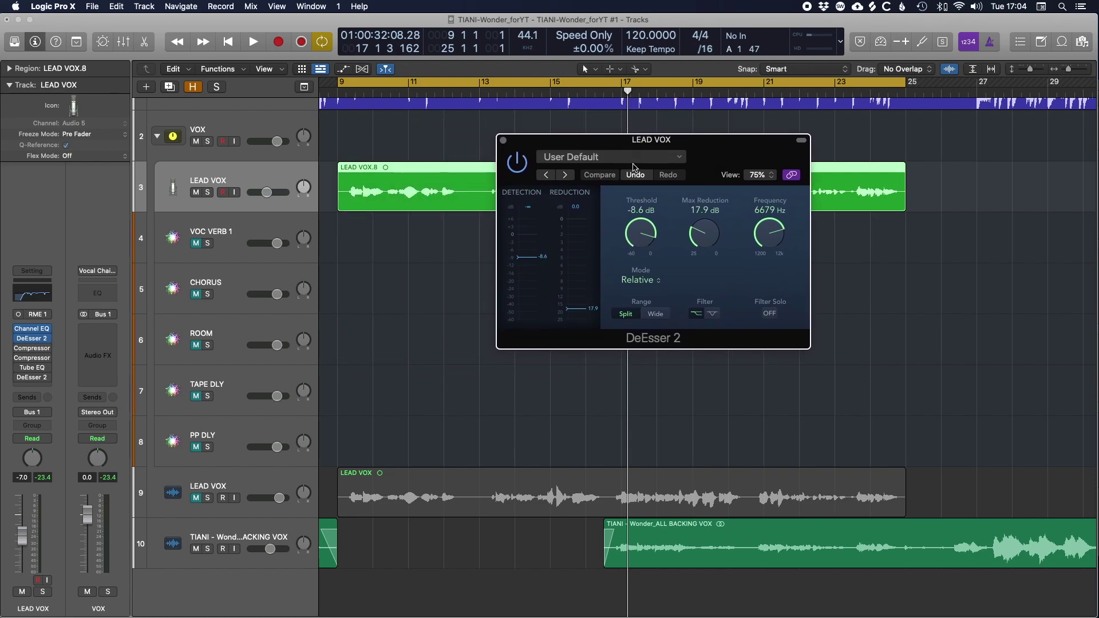
pyautogui.moveTo(641, 243); pyautogui.dragTo(642, 242)
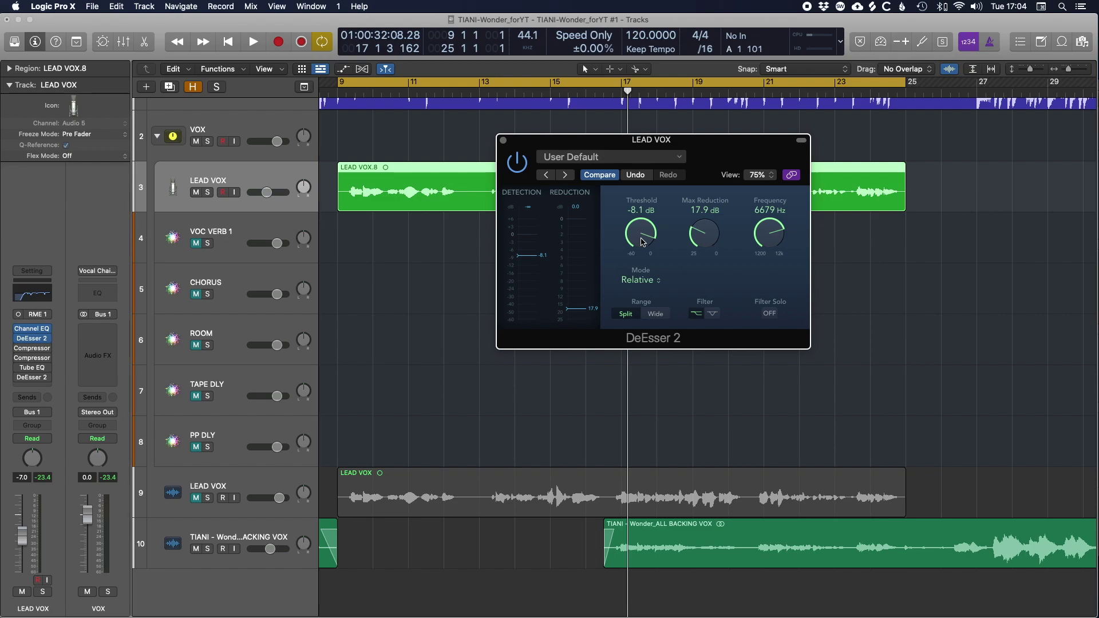
pyautogui.press('space')
pyautogui.moveTo(642, 242); pyautogui.dragTo(703, 236)
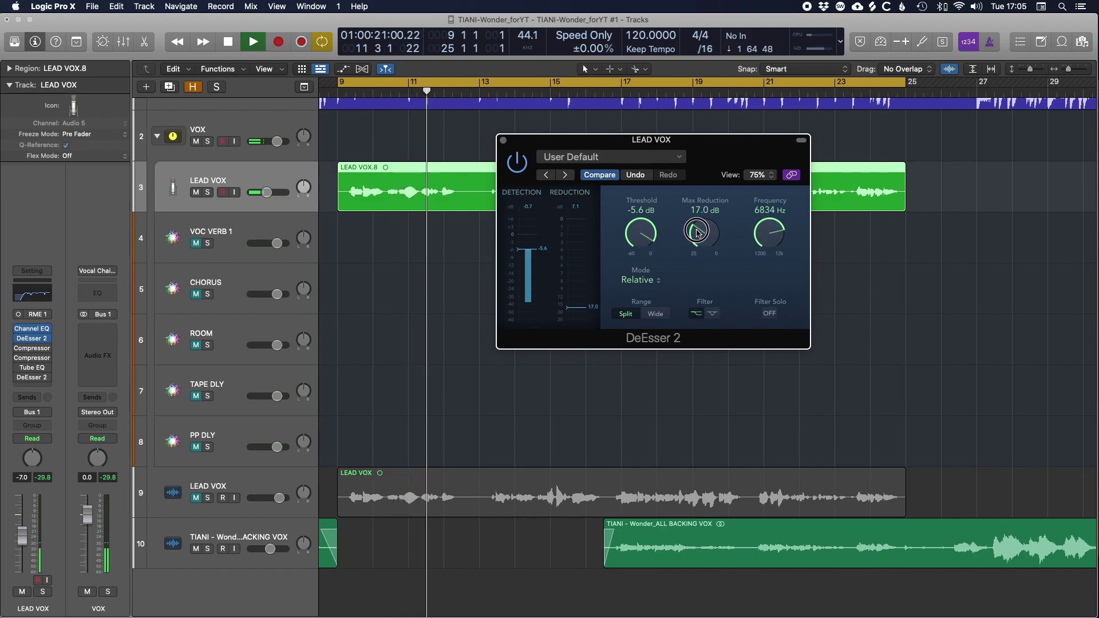
# Fine-tune the DeEsser 2 during playback to threshold -4.0 dB and max reduction 16.4 dB, then close it and stop playback.
pyautogui.moveTo(636, 245); pyautogui.dragTo(634, 239)
pyautogui.press('Return')
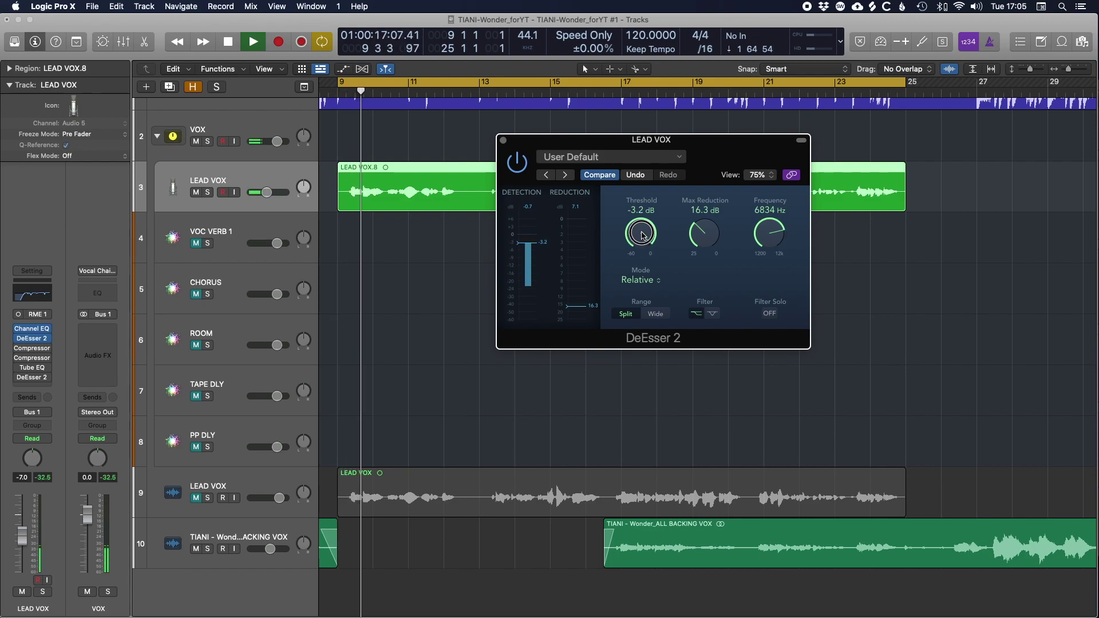
pyautogui.press('Return')
pyautogui.moveTo(652, 241); pyautogui.dragTo(634, 234)
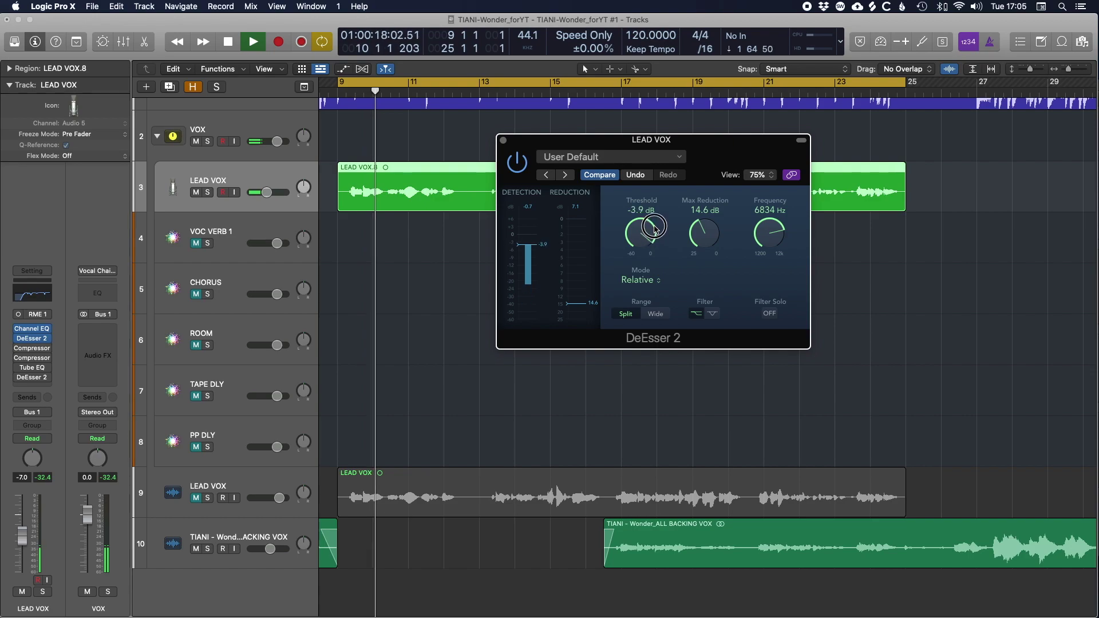
pyautogui.press('space')
pyautogui.moveTo(714, 240); pyautogui.dragTo(706, 249)
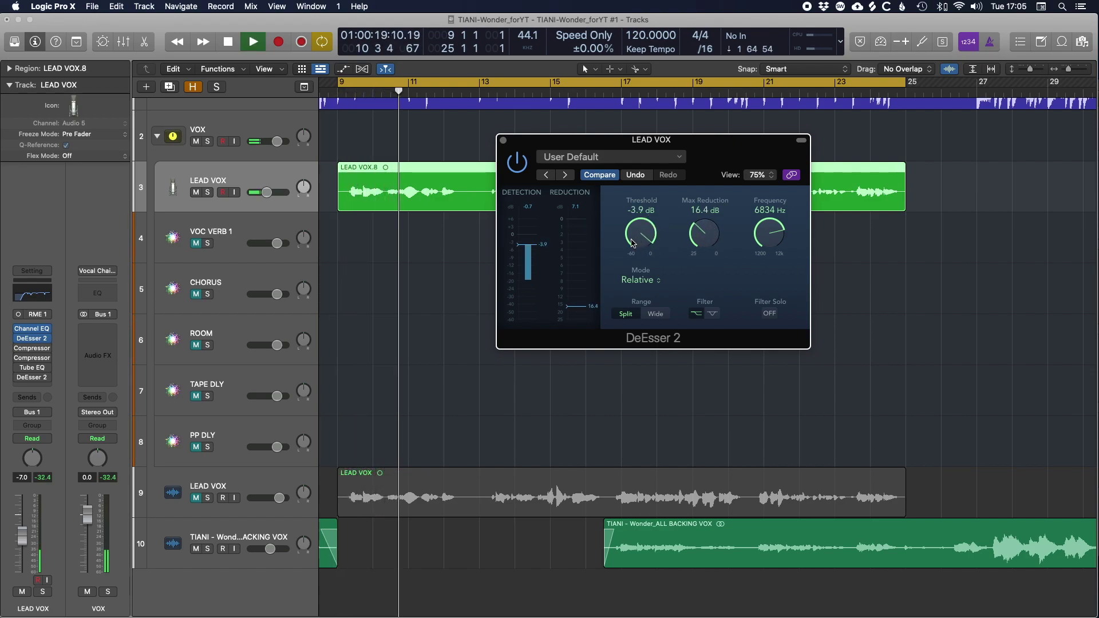
pyautogui.moveTo(650, 230); pyautogui.dragTo(649, 229)
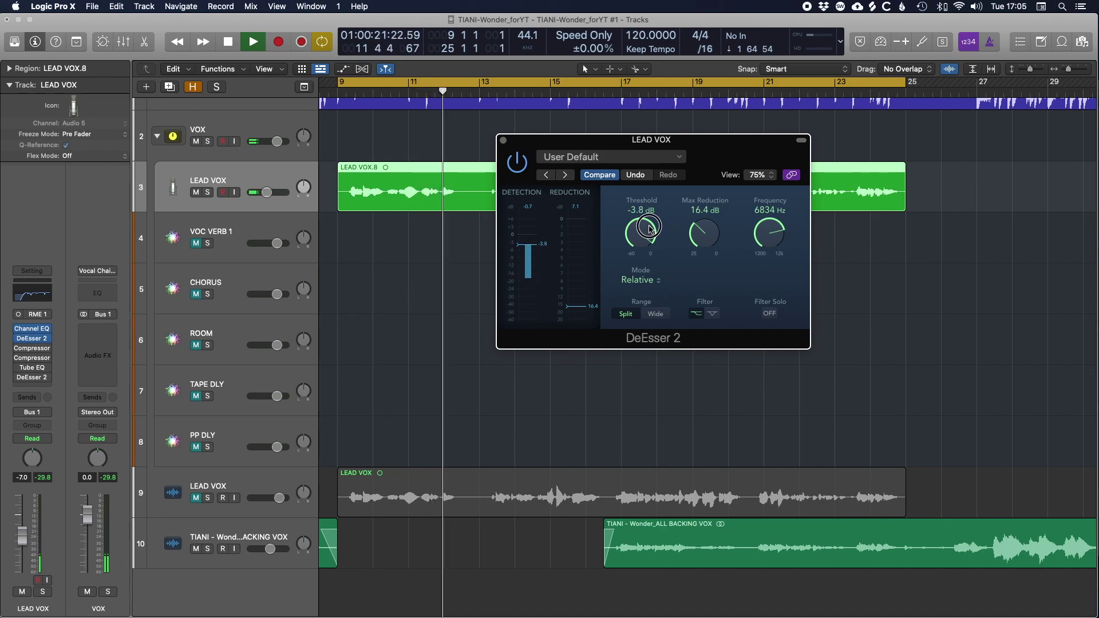
pyautogui.click(503, 140)
pyautogui.press('space')
pyautogui.moveTo(32, 360)
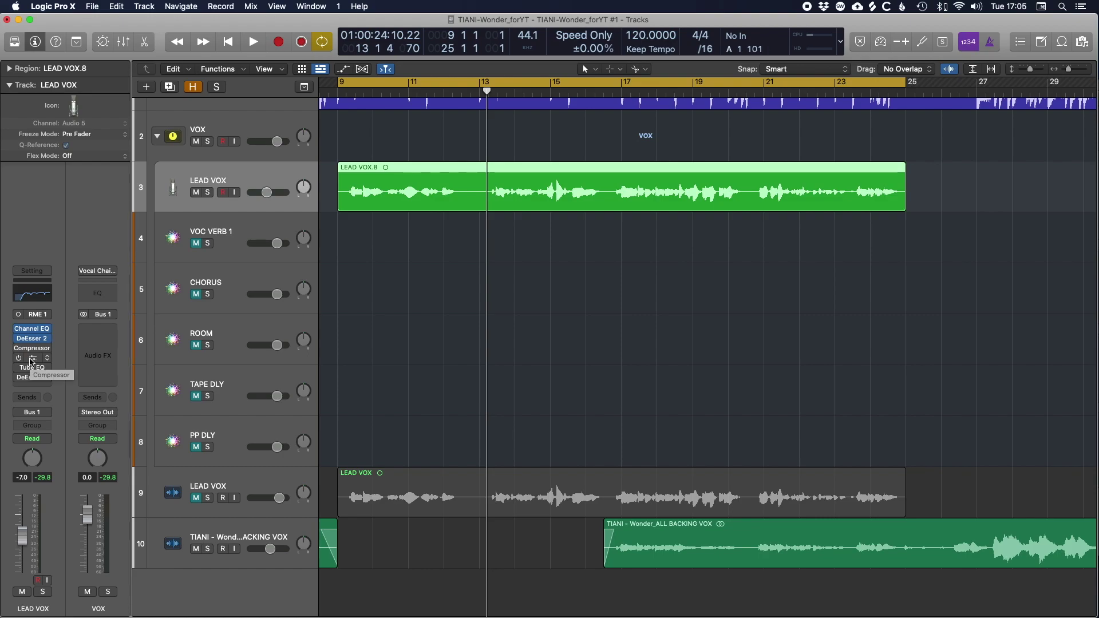
pyautogui.click(32, 338)
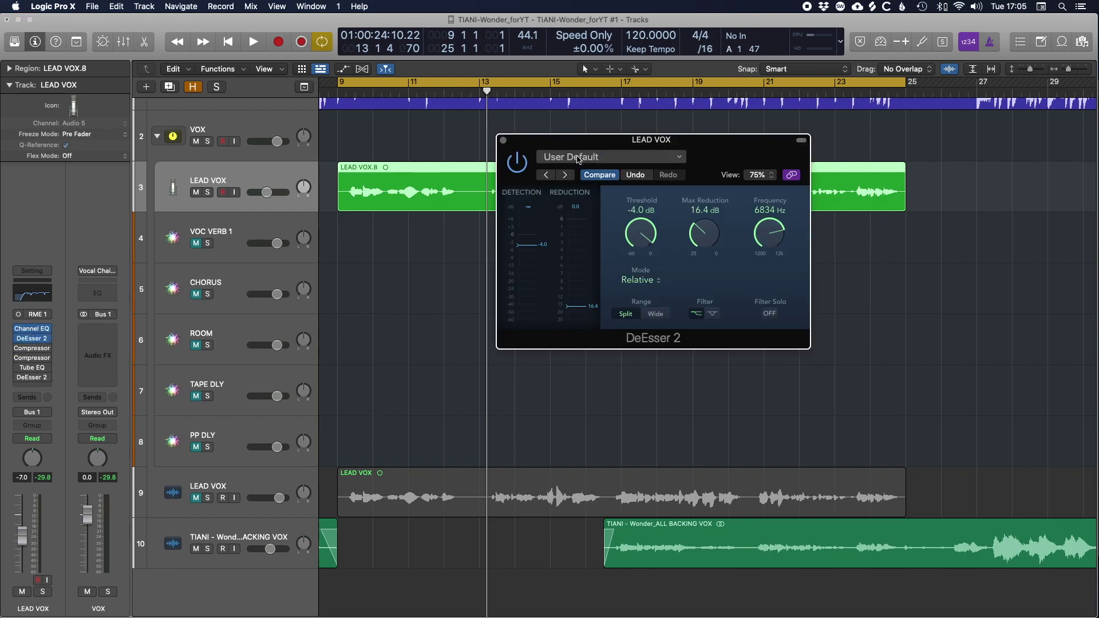
pyautogui.click(503, 140)
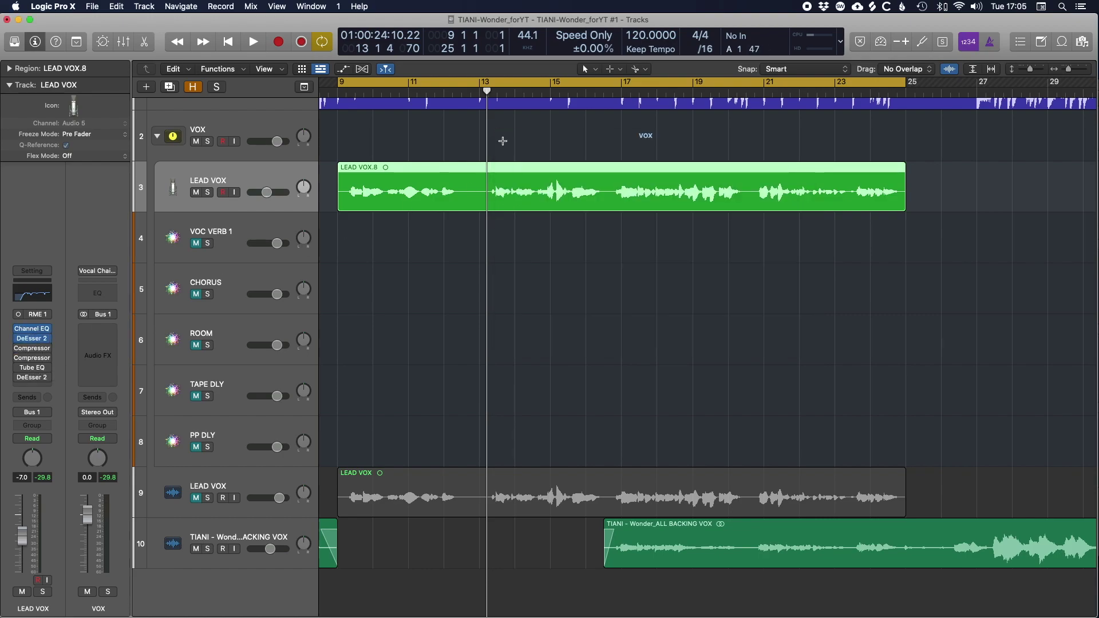
# Open and enable the first Compressor on LEAD VOX, moving its window clear of the vocal region.
pyautogui.click(32, 348)
pyautogui.click(337, 139)
pyautogui.moveTo(701, 145); pyautogui.dragTo(747, 110)
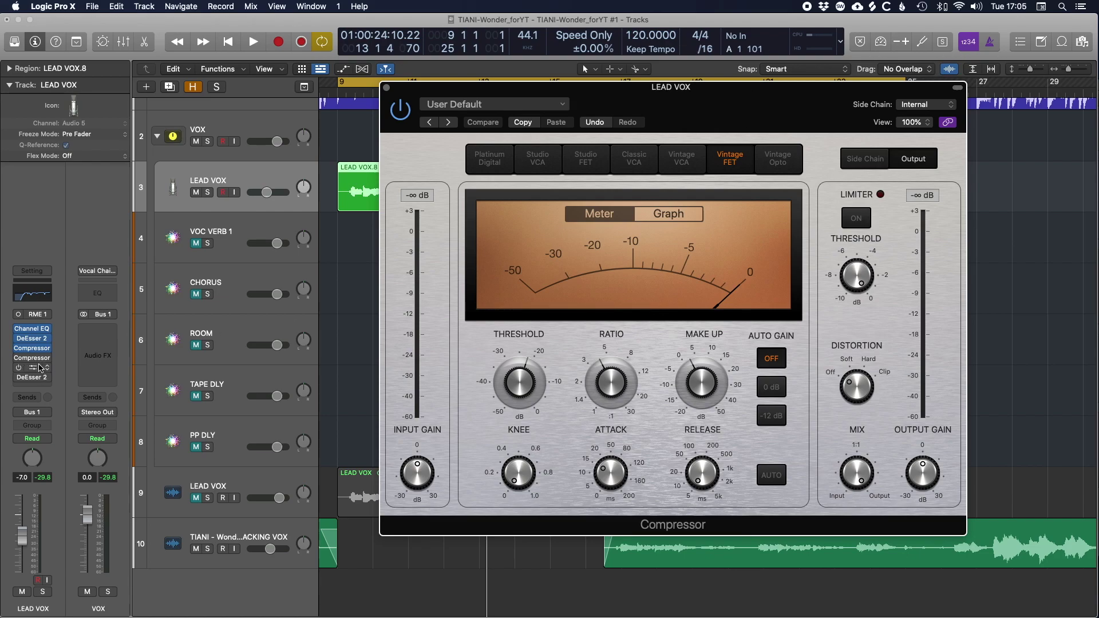
pyautogui.moveTo(690, 96); pyautogui.dragTo(706, 228)
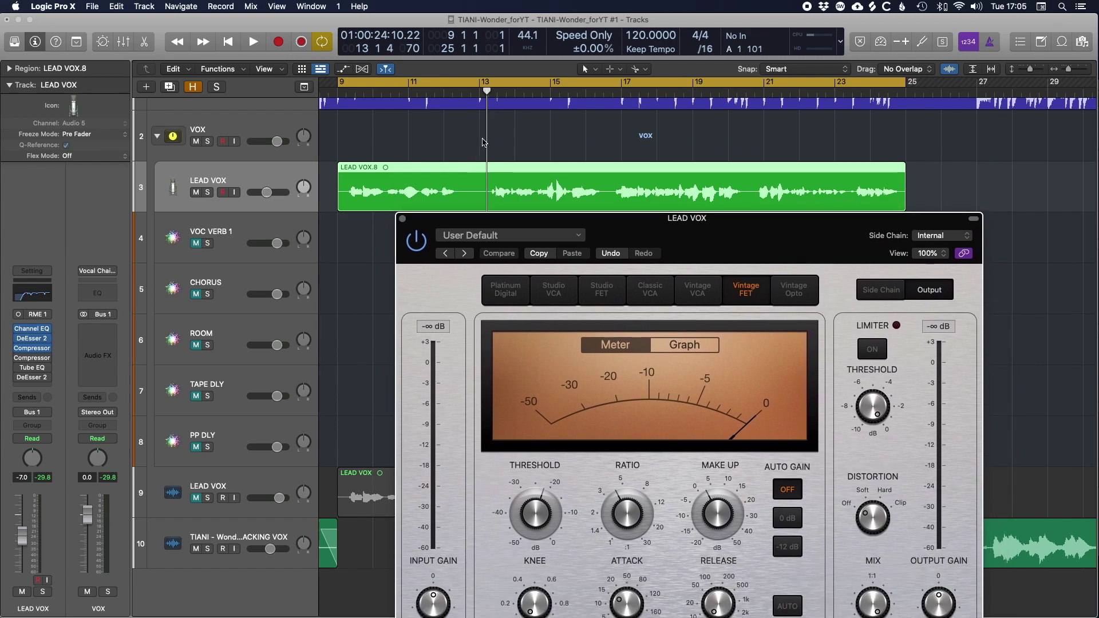
# Enlarge the LEAD VOX waveform, turn off cycle mode and audition the vocal phrase leading up to bar 16.
pyautogui.press('super+Down')
pyautogui.press('super+Down')
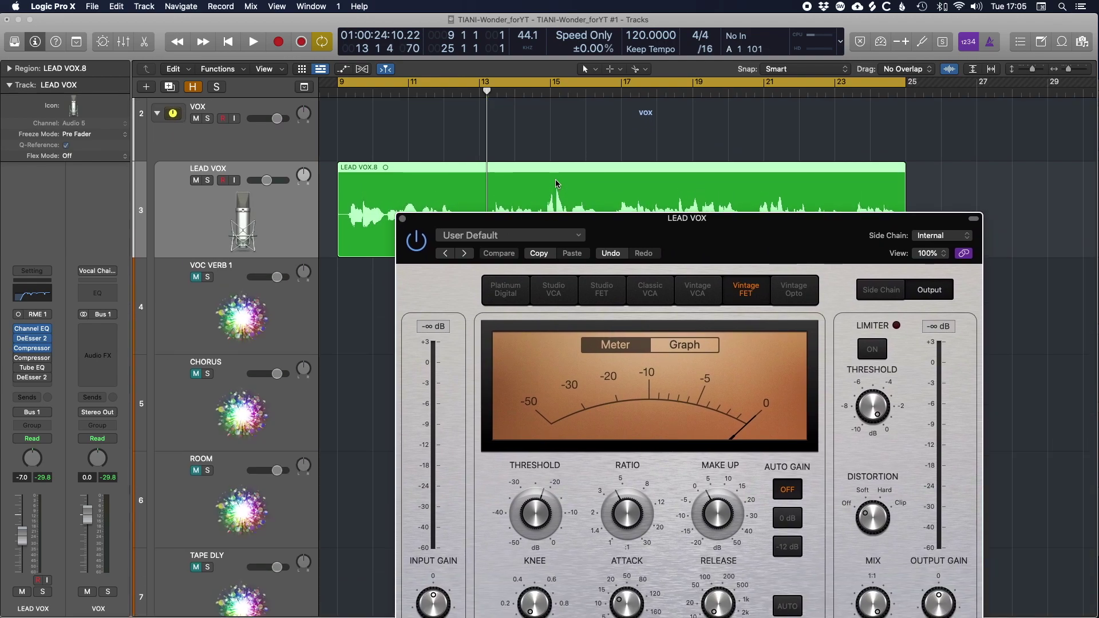
pyautogui.press('super+Right')
pyautogui.press('super+Right')
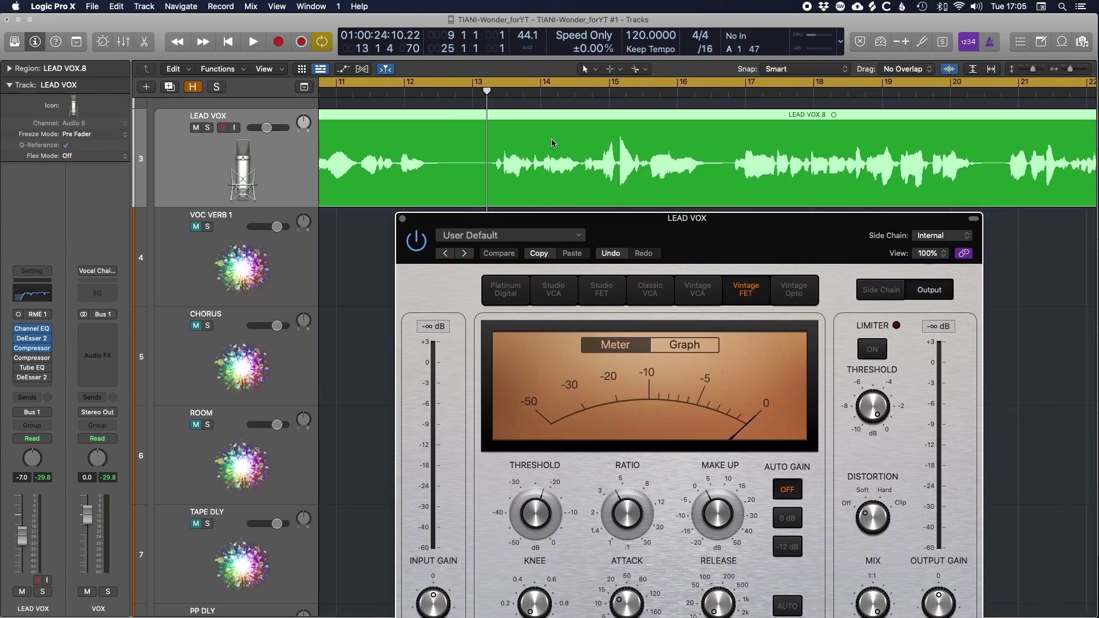
pyautogui.press('super+Left')
pyautogui.press('super+Left')
pyautogui.press('c')
pyautogui.doubleClick(532, 101)
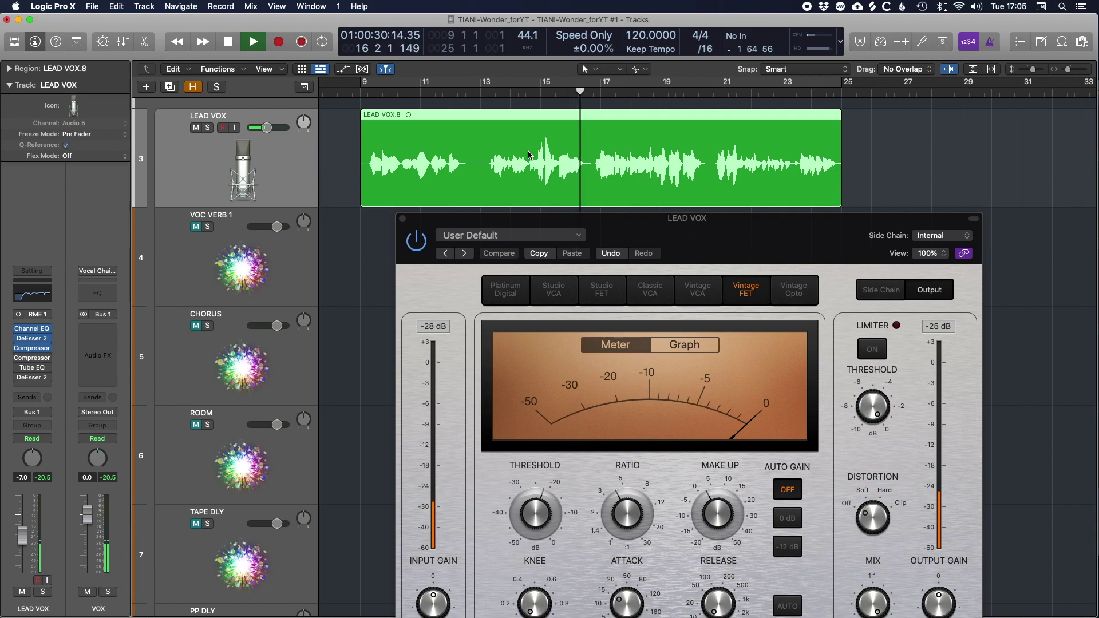
pyautogui.press('space')
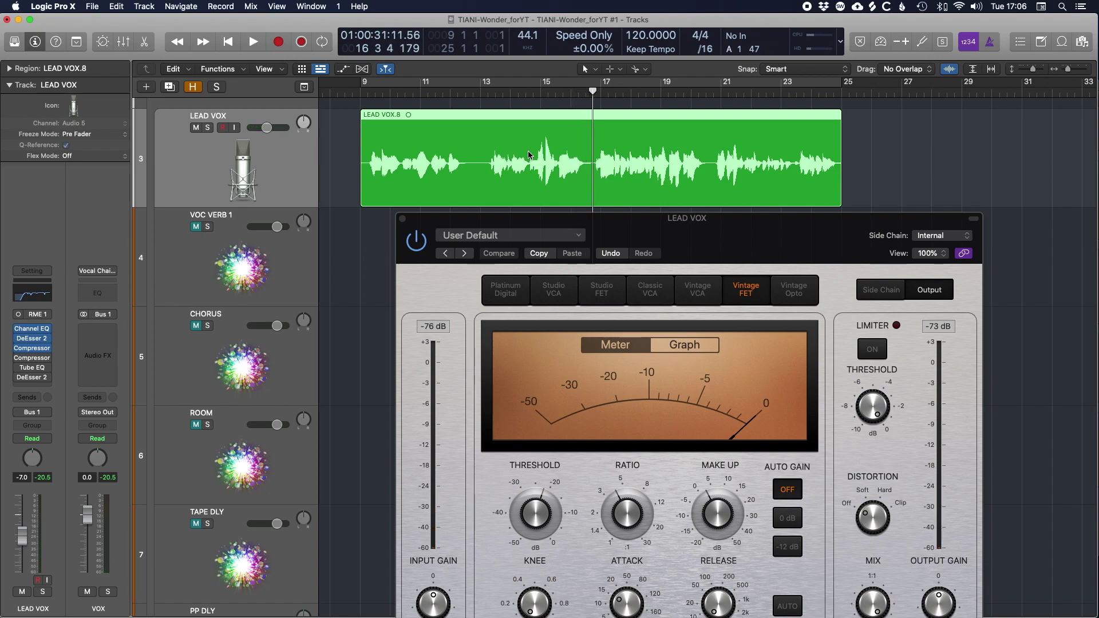
# Lower the Vintage FET Compressor's threshold to about -38 dB while the vocal plays.
pyautogui.moveTo(764, 289); pyautogui.dragTo(726, 120)
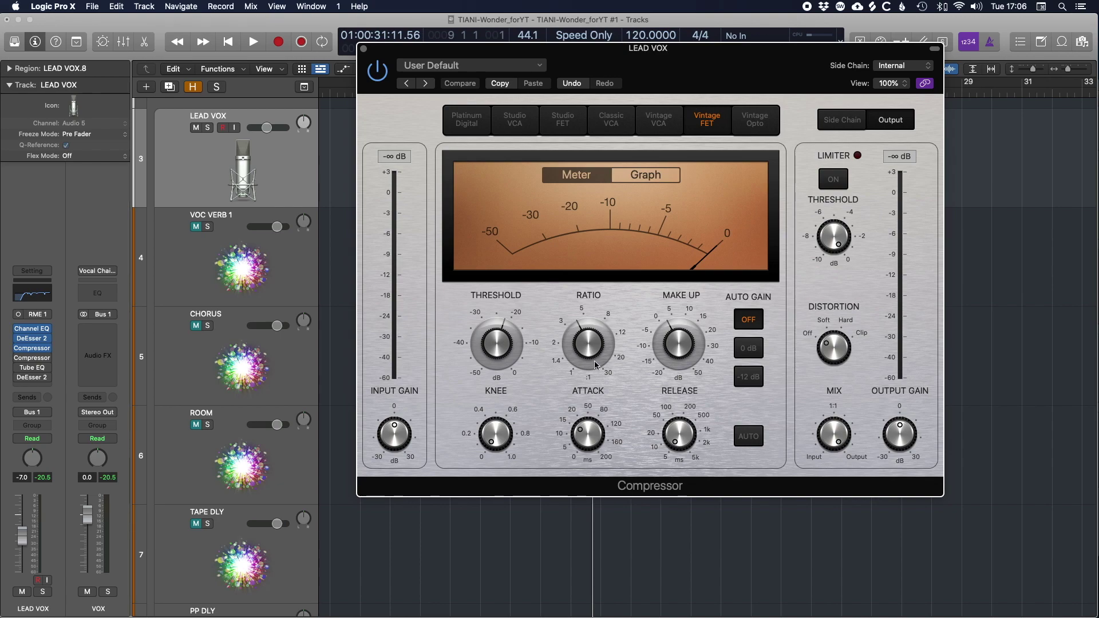
pyautogui.moveTo(673, 437)
pyautogui.moveTo(529, 358)
pyautogui.moveTo(588, 446)
pyautogui.moveTo(690, 351)
pyautogui.moveTo(458, 332)
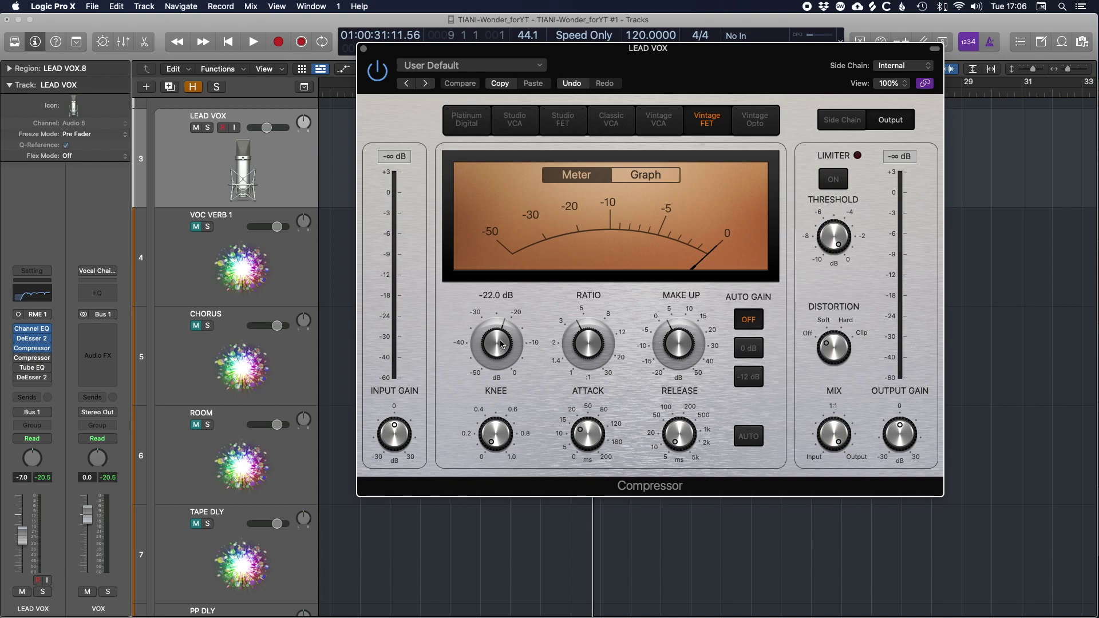
pyautogui.press('space')
pyautogui.moveTo(501, 344); pyautogui.dragTo(501, 379)
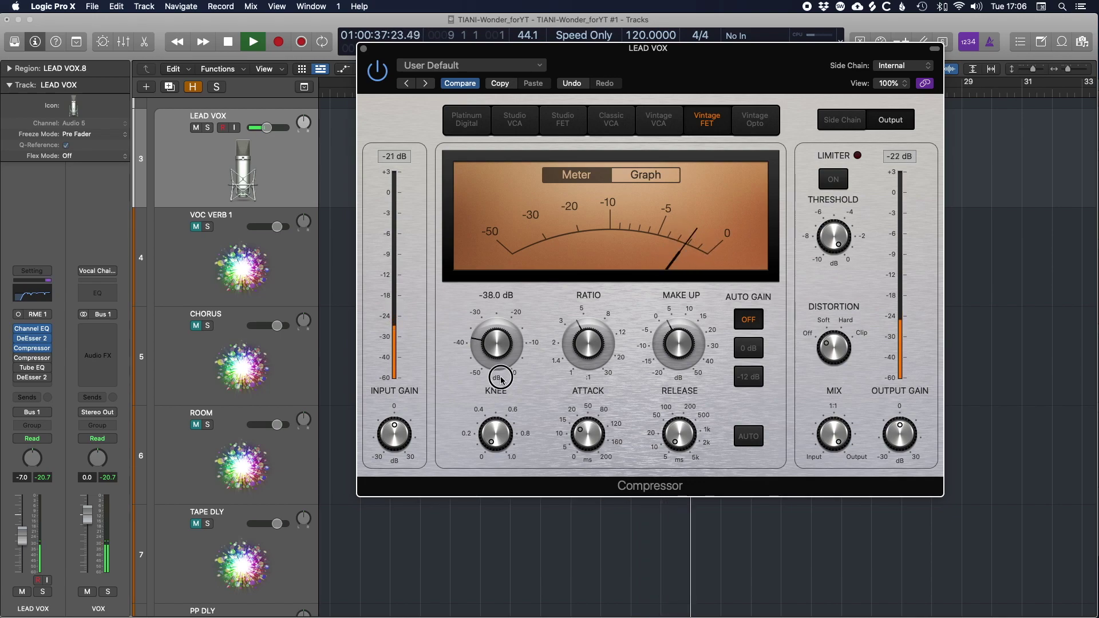
pyautogui.moveTo(501, 357); pyautogui.dragTo(502, 355)
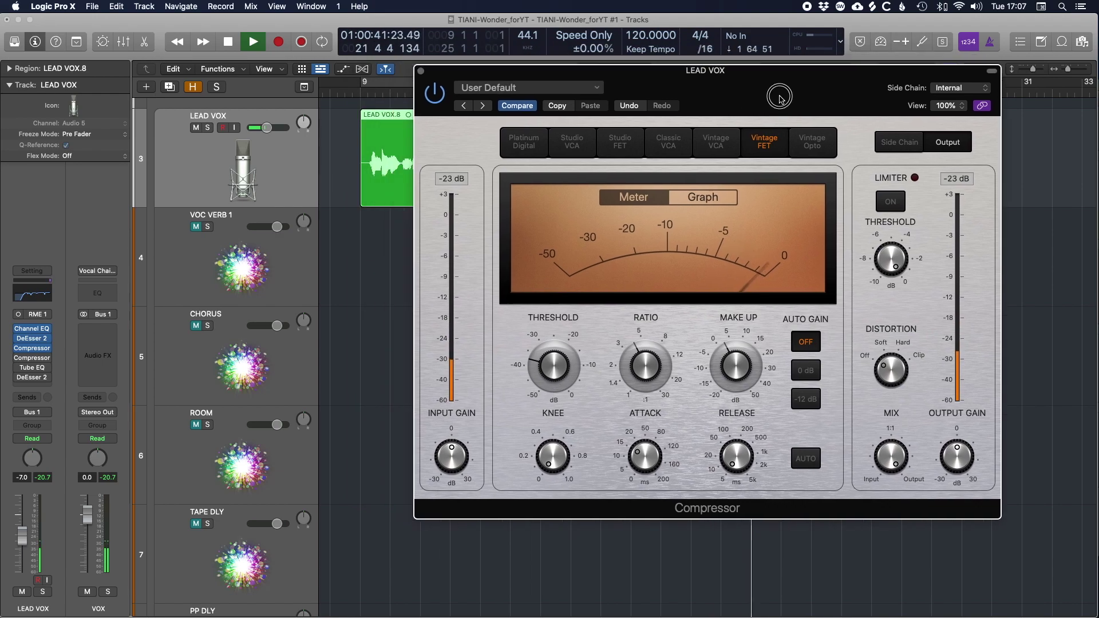
# Replay the vocal from bar 13 and compare it with the Compressor bypassed and active, leaving the Compressor switched on.
pyautogui.press('space')
pyautogui.press('space')
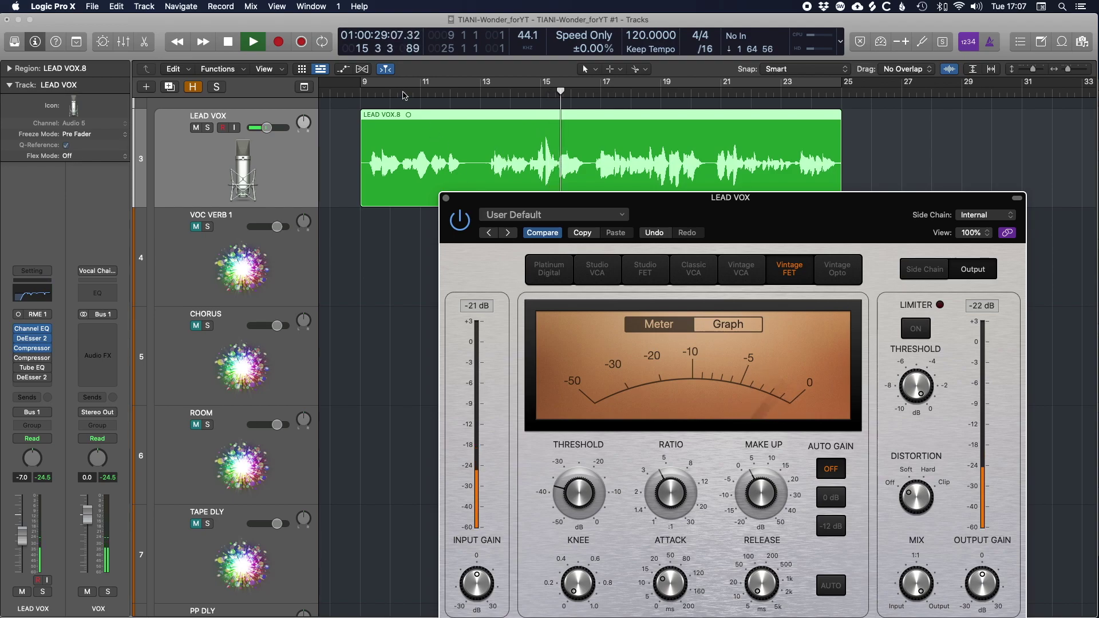
pyautogui.click(484, 95)
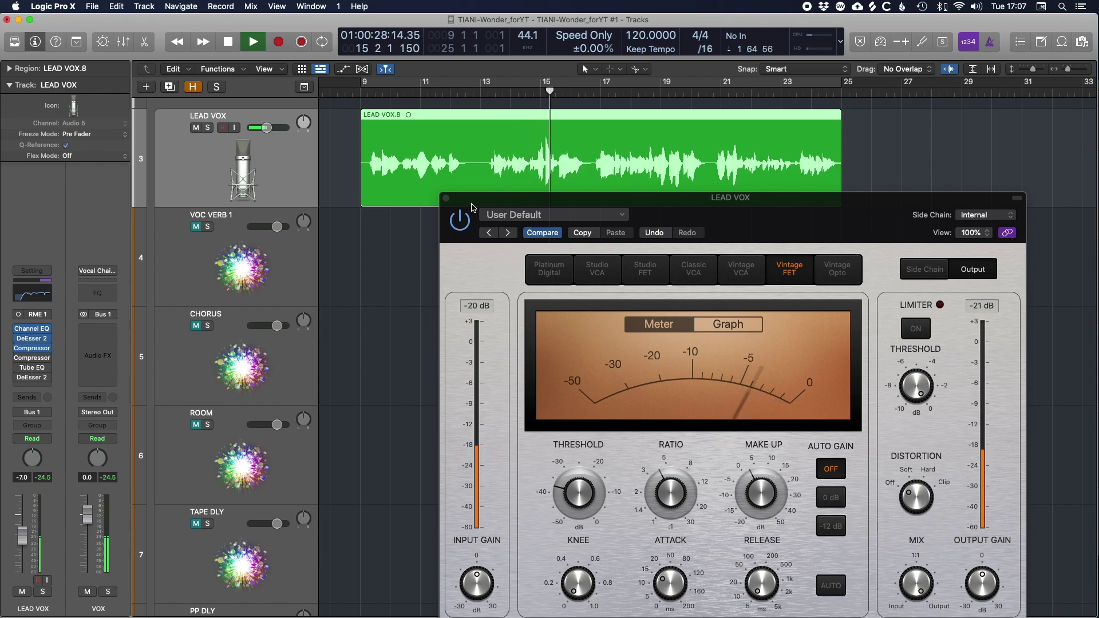
pyautogui.press(',')
pyautogui.press(',')
pyautogui.click(459, 222)
pyautogui.click(458, 222)
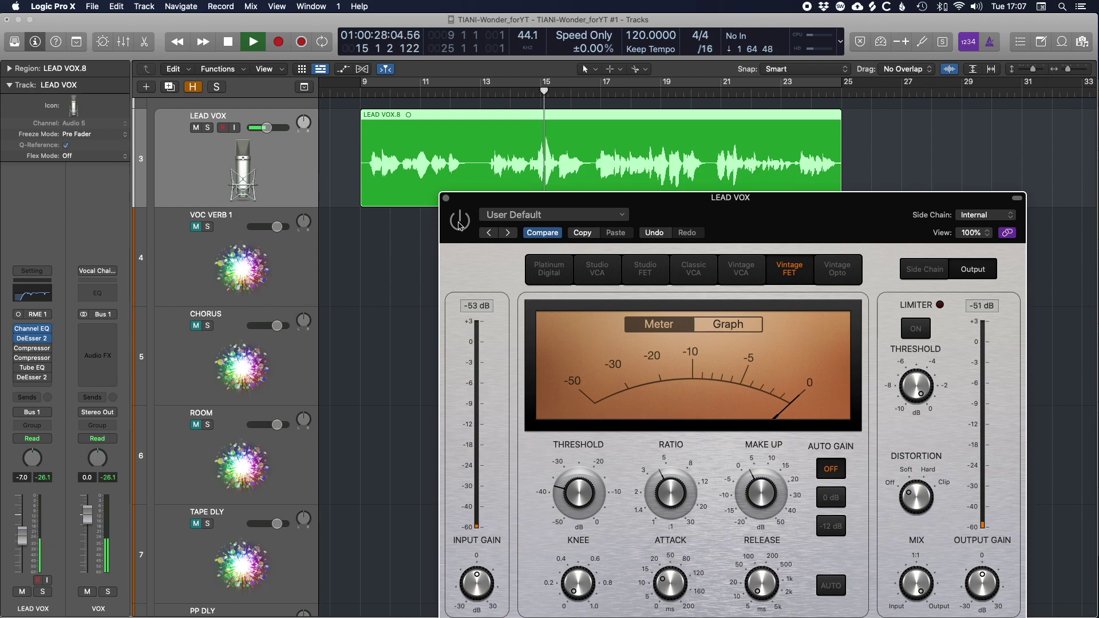
pyautogui.click(459, 222)
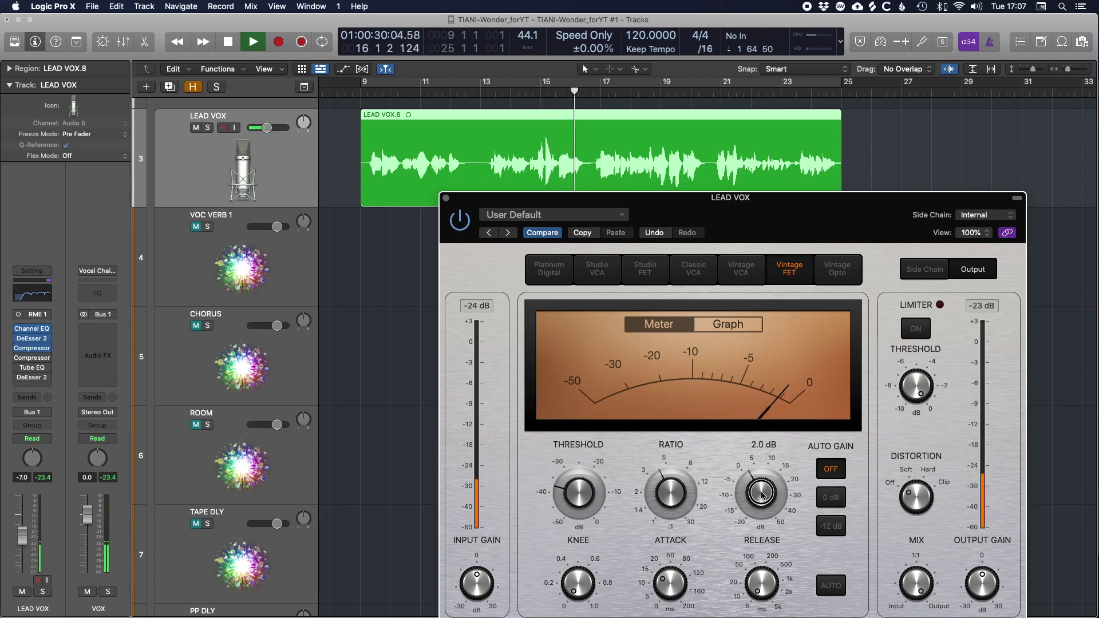
pyautogui.press('space')
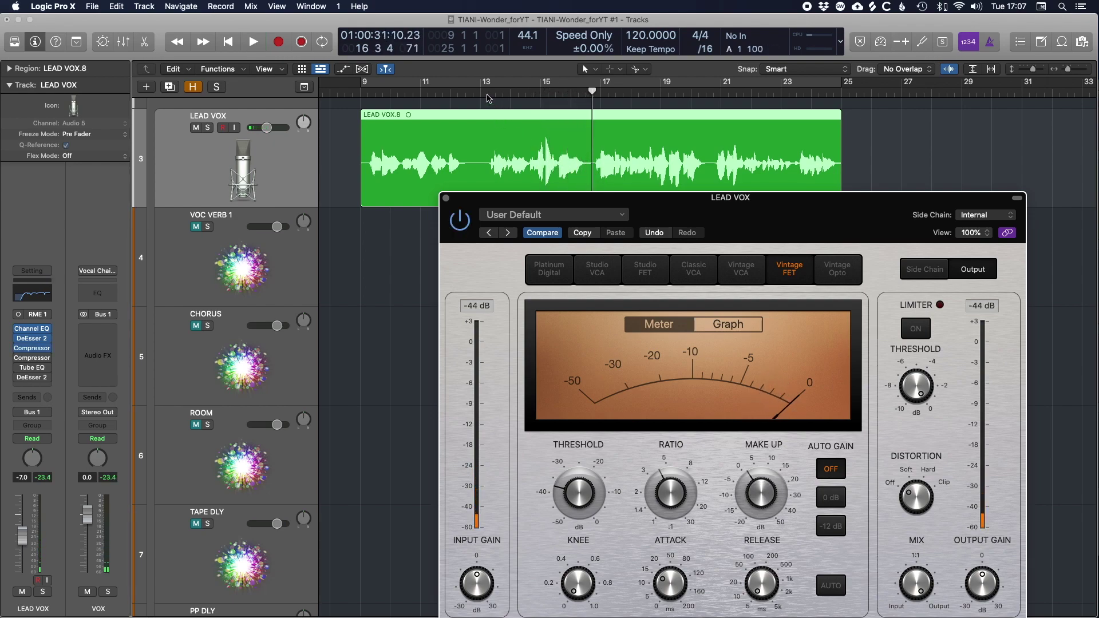
# Audition the compressed vocal once more from bar 13, then close the Compressor and stop playback.
pyautogui.click(486, 97)
pyautogui.press('space')
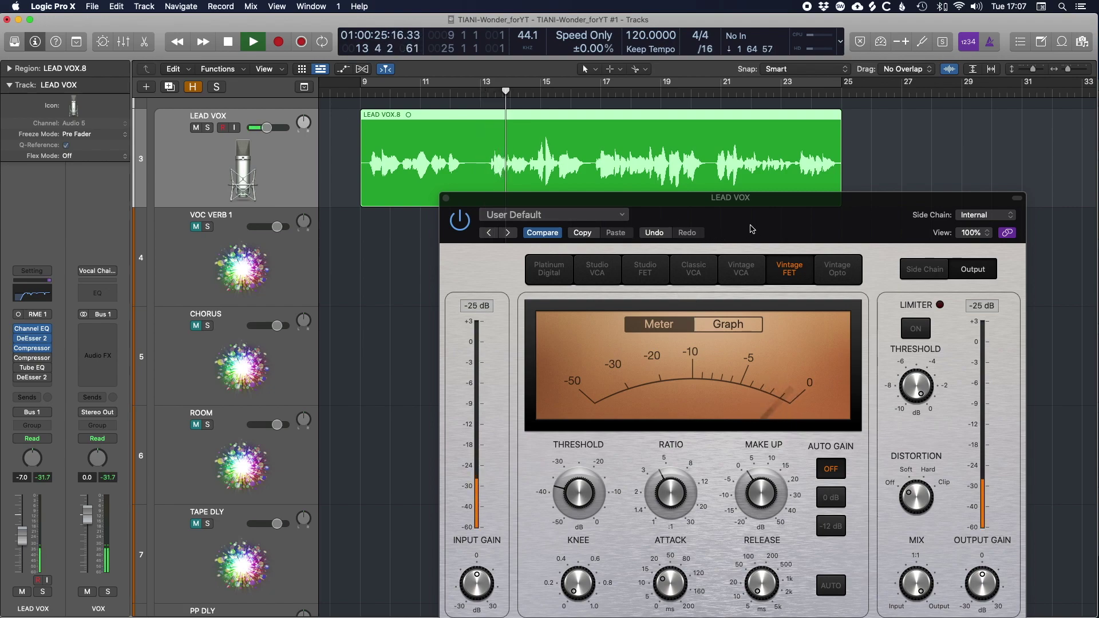
pyautogui.moveTo(469, 198); pyautogui.dragTo(433, 114)
pyautogui.click(429, 141)
pyautogui.click(410, 116)
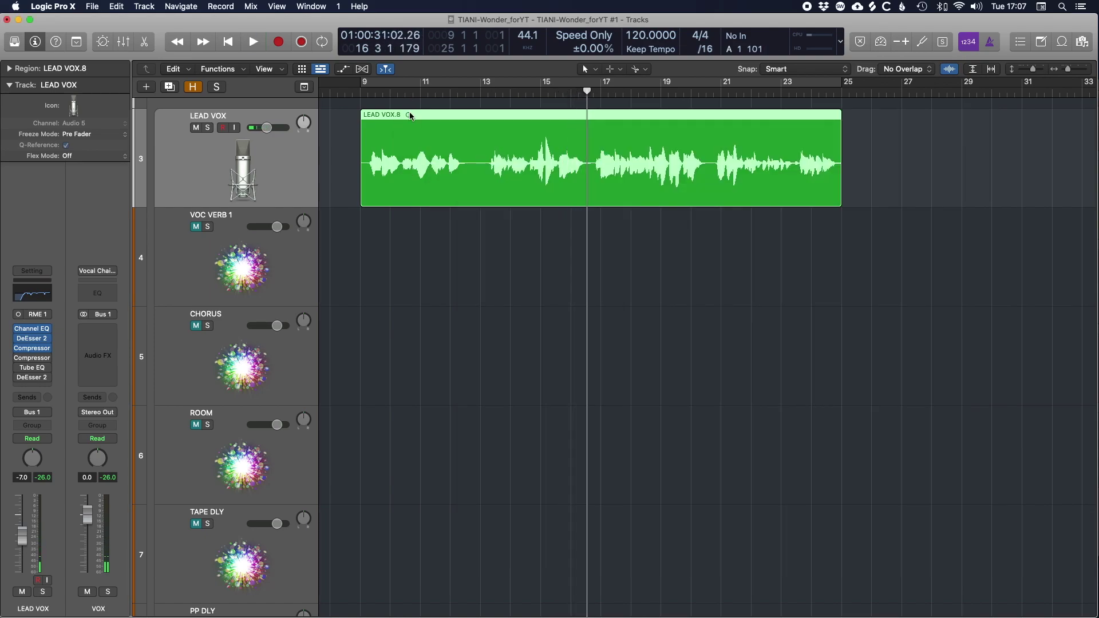
# Reopen the first Compressor and check its gain reduction on the quiet phrase after bar 21 and the loud phrase around bar 15.
pyautogui.click(32, 349)
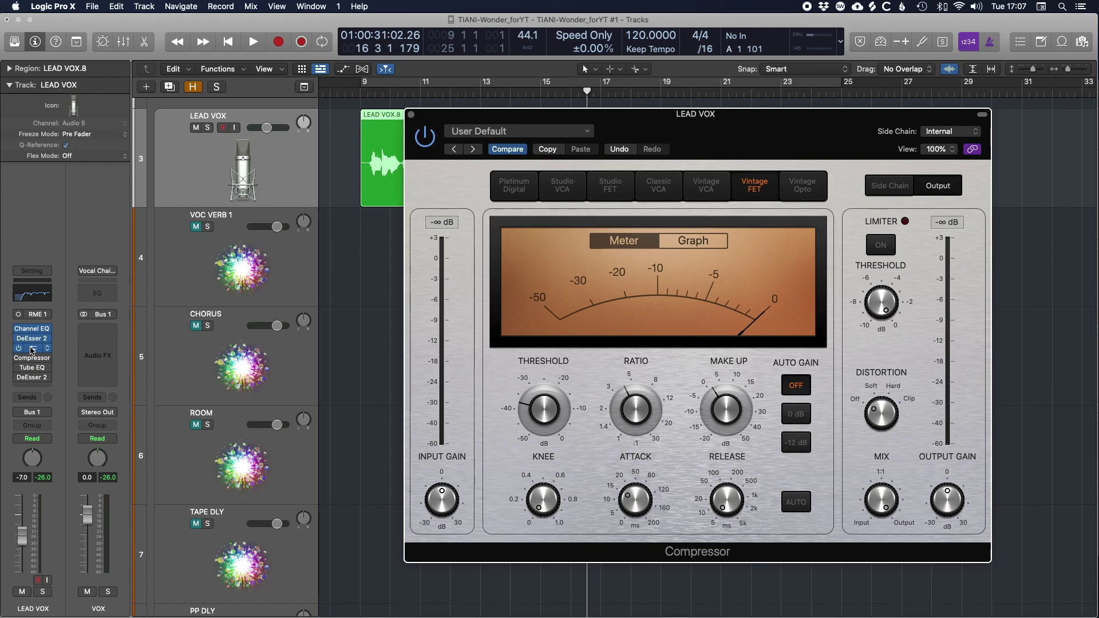
pyautogui.moveTo(770, 126); pyautogui.dragTo(737, 207)
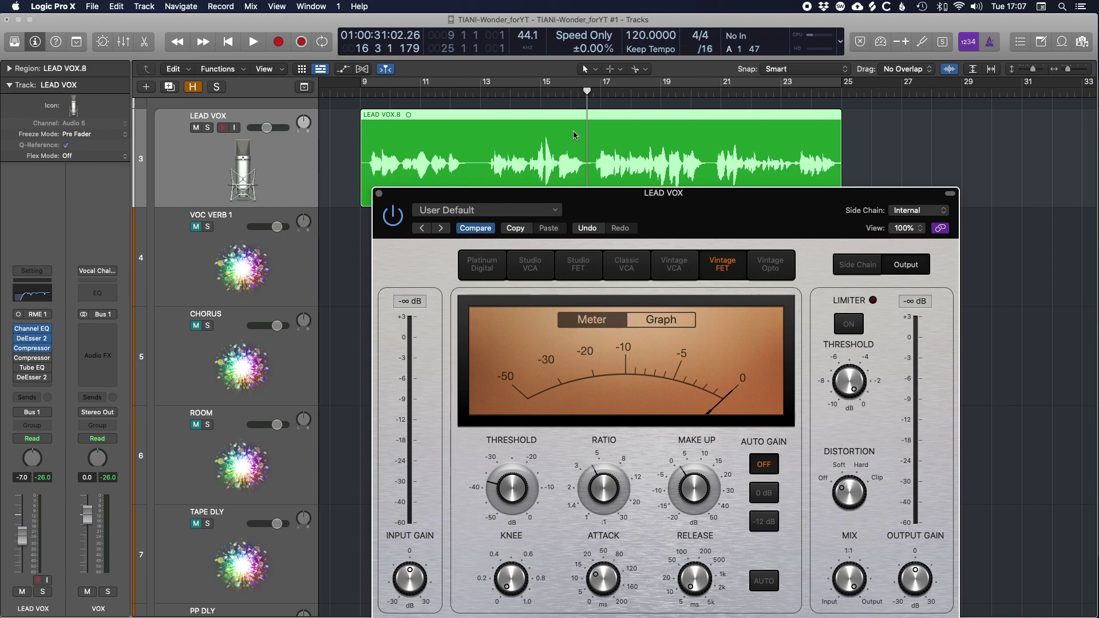
pyautogui.moveTo(671, 203); pyautogui.dragTo(672, 201)
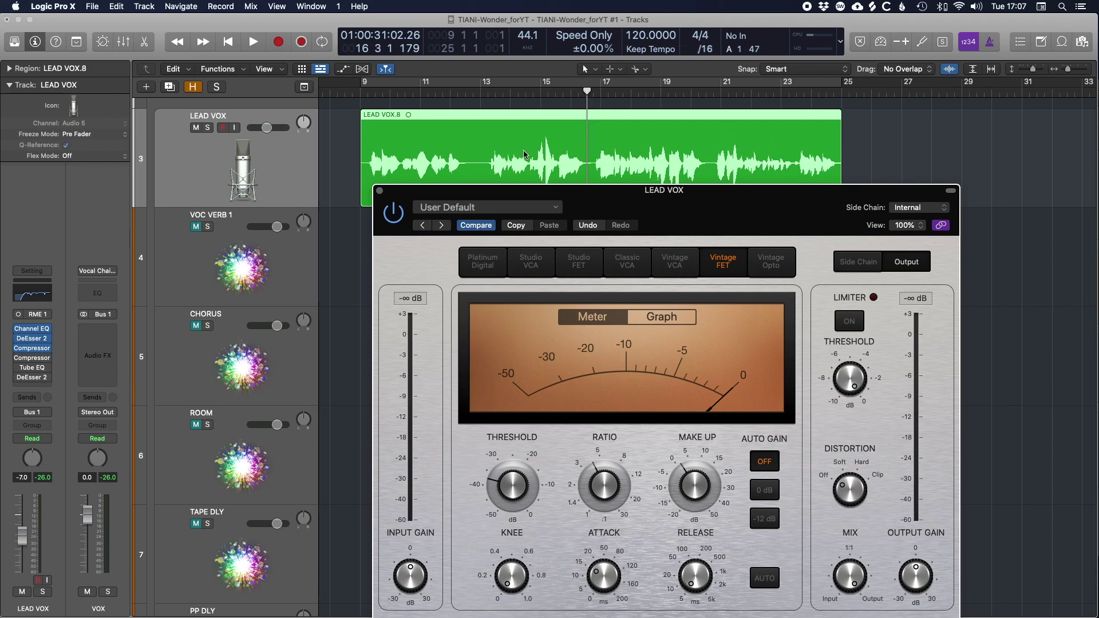
pyautogui.click(745, 92)
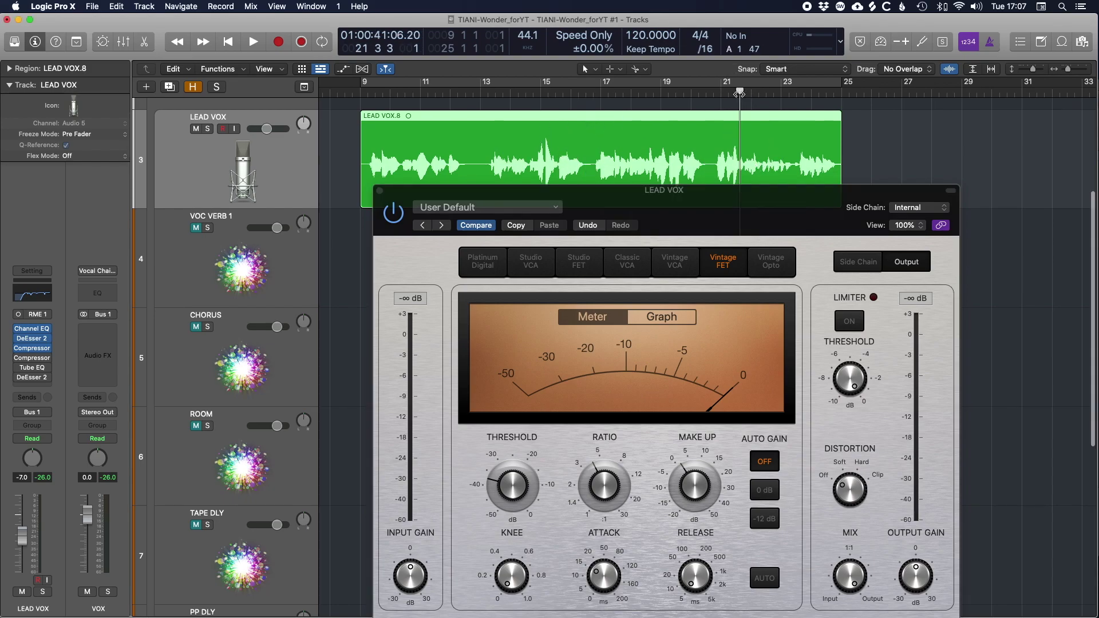
pyautogui.press('space')
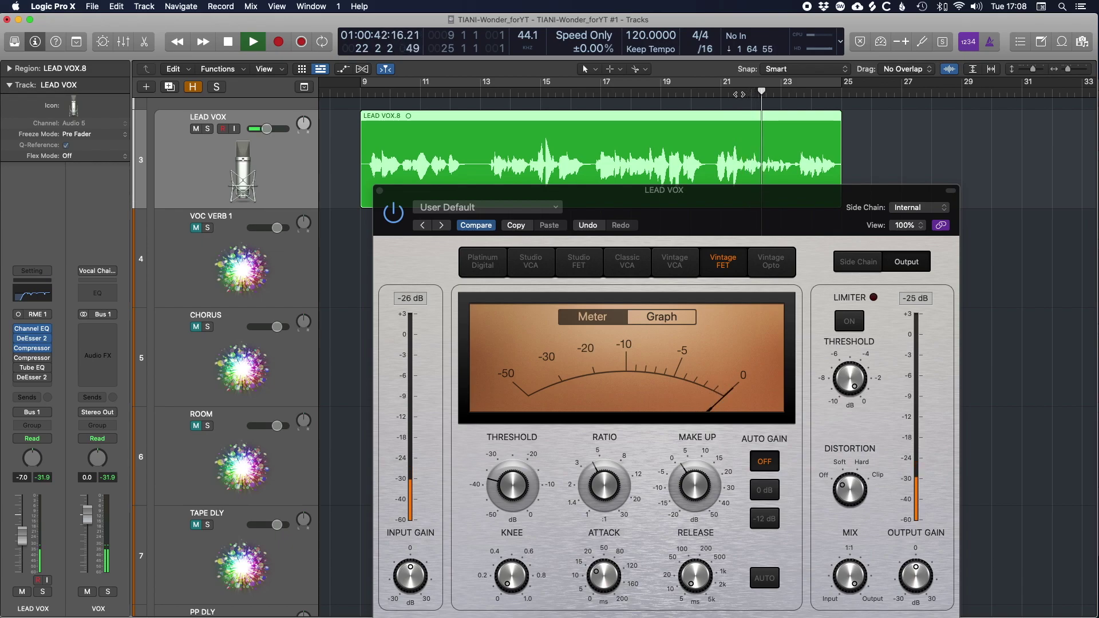
pyautogui.press('space')
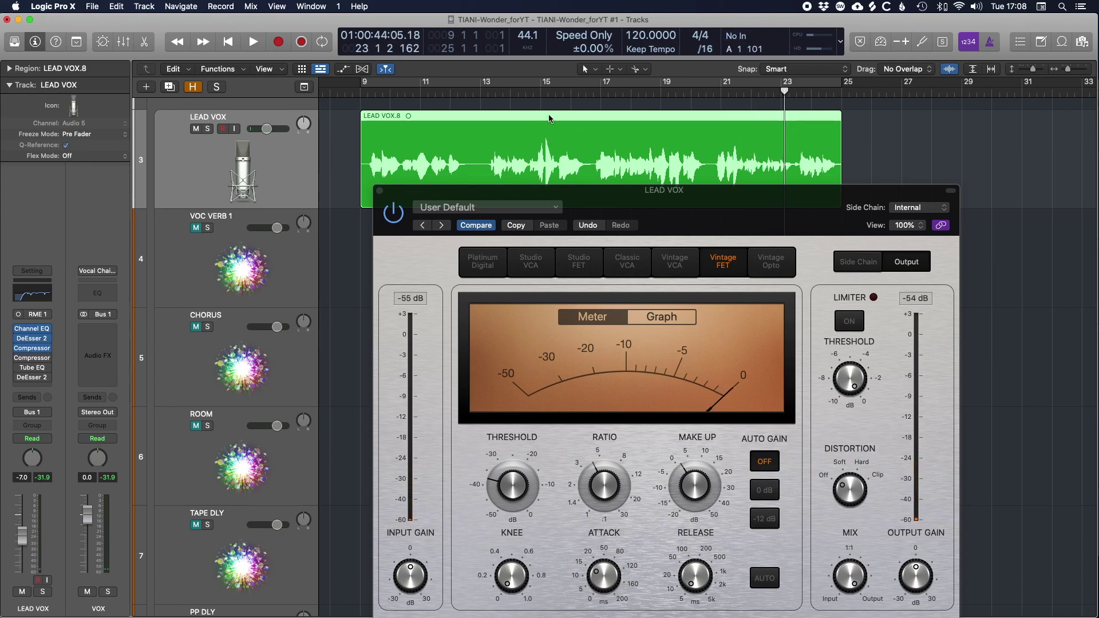
pyautogui.click(523, 94)
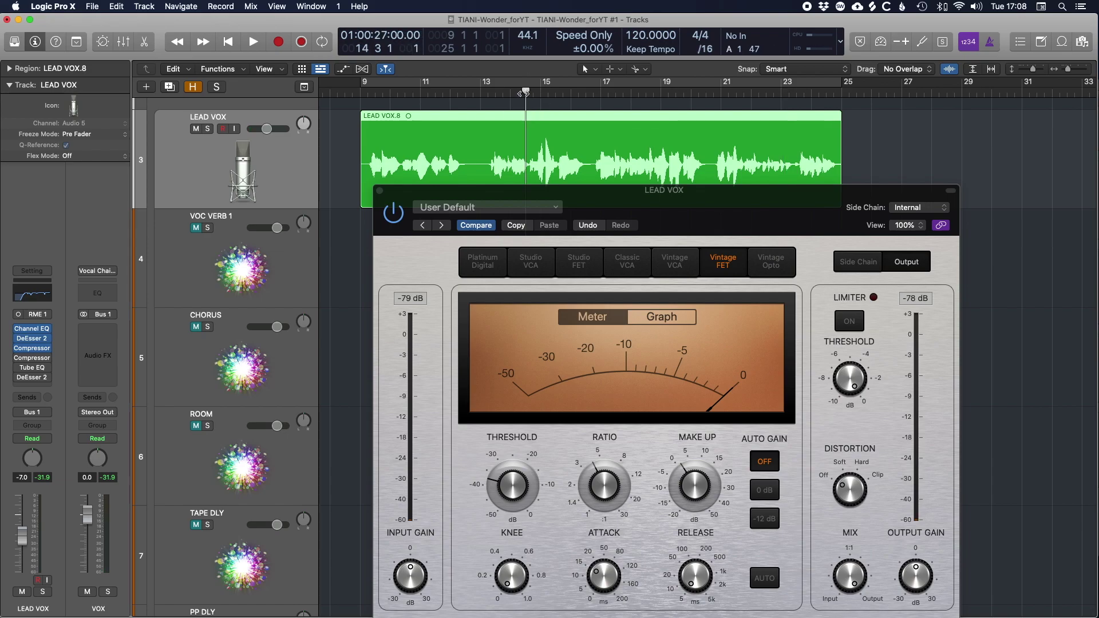
pyautogui.press('space')
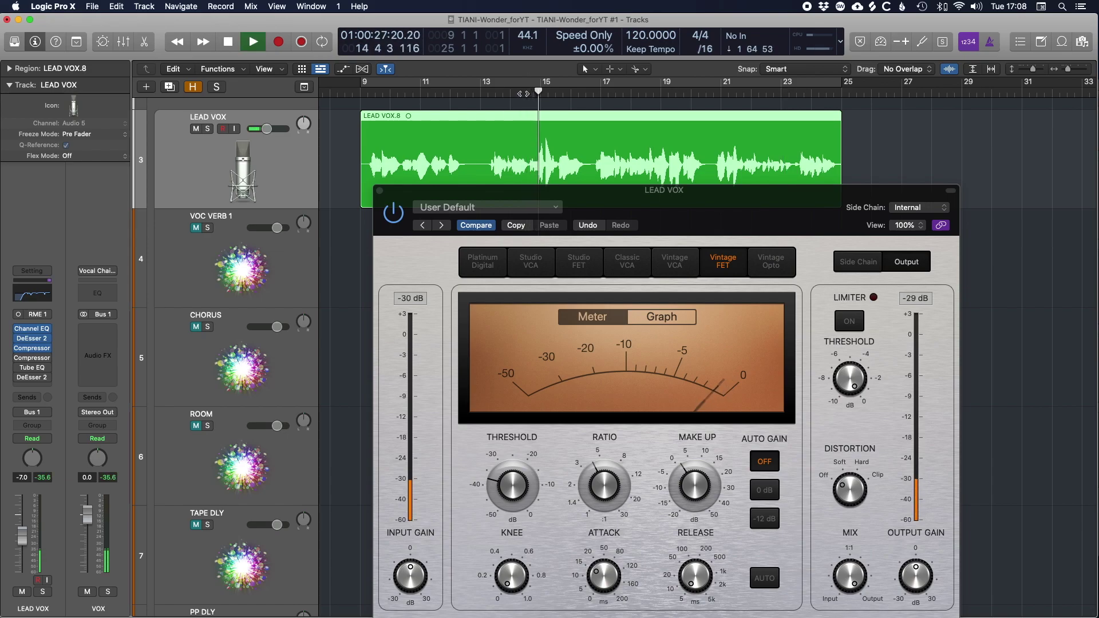
pyautogui.click(380, 191)
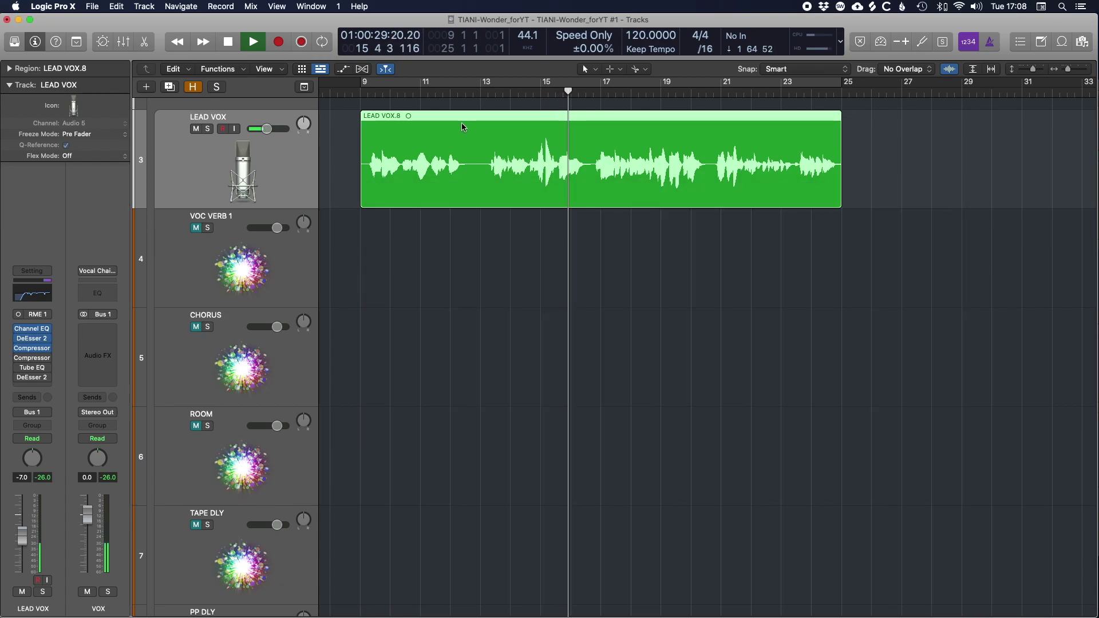
pyautogui.press('space')
# Bounce the LEAD VOX region in place to a new track with the source muted, and enlarge both waveforms to compare them.
pyautogui.hotkey('ctrl', 'b')
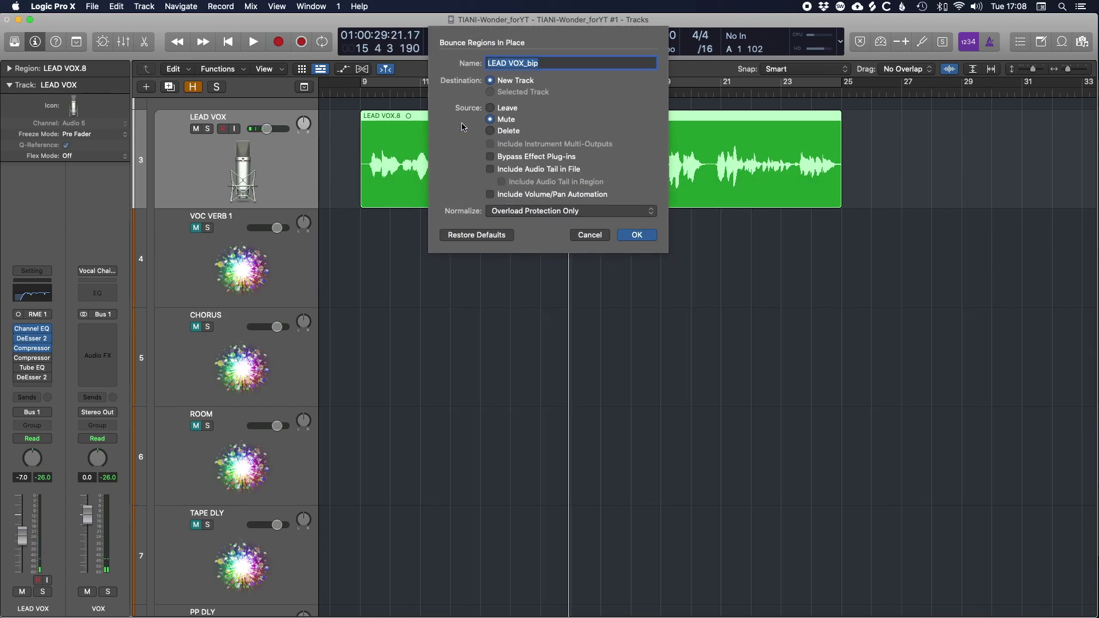
pyautogui.click(637, 235)
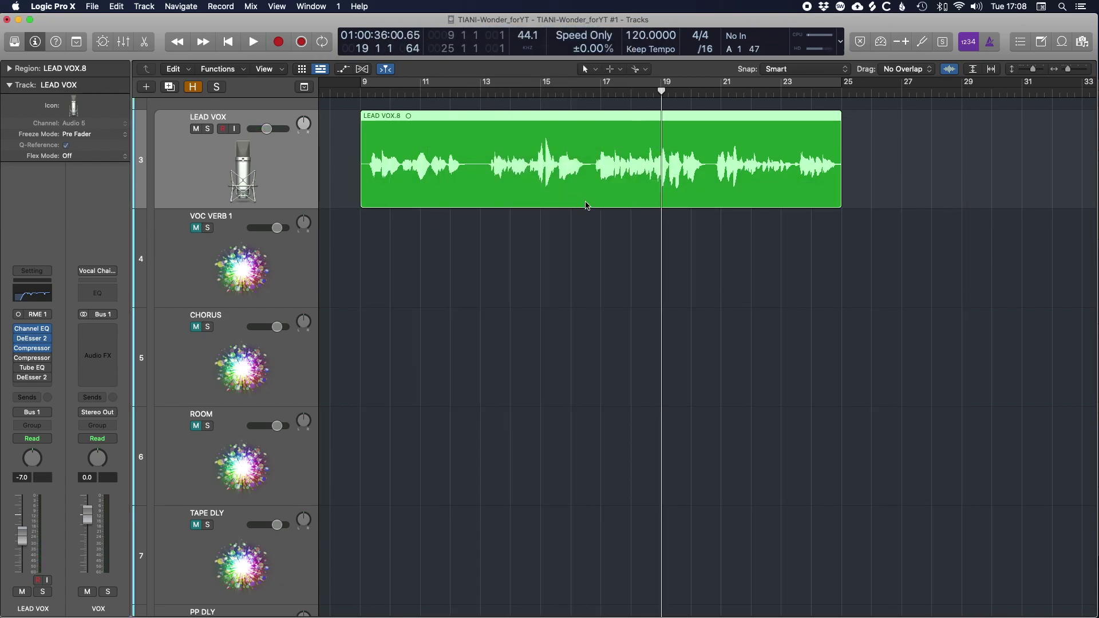
pyautogui.scroll(5, 538, 274)
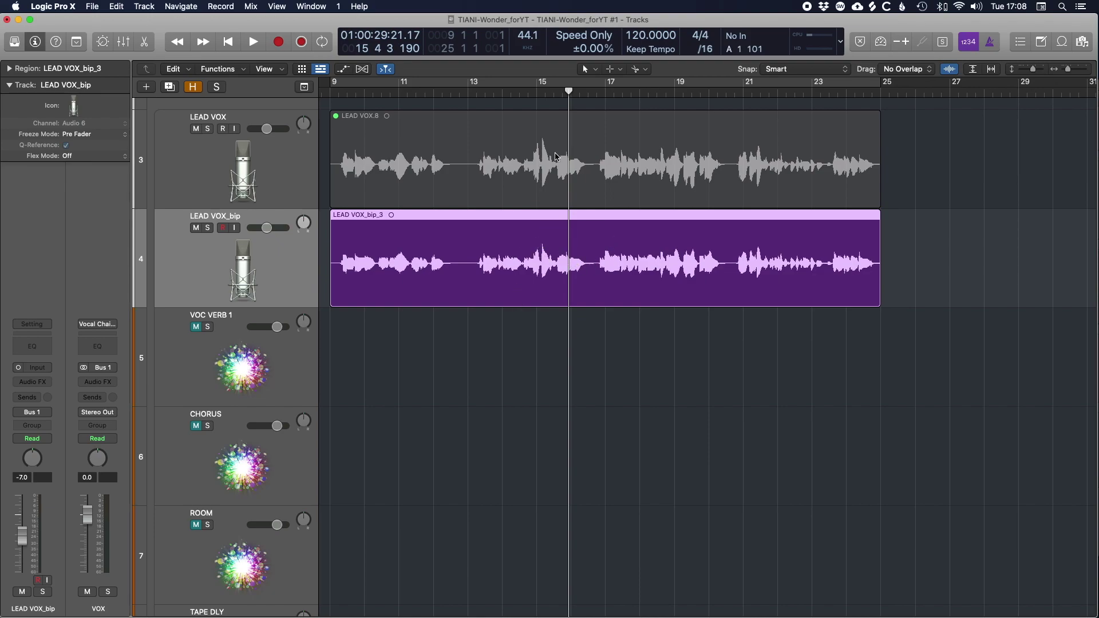
pyautogui.press('super+Right')
pyautogui.press('super+Down')
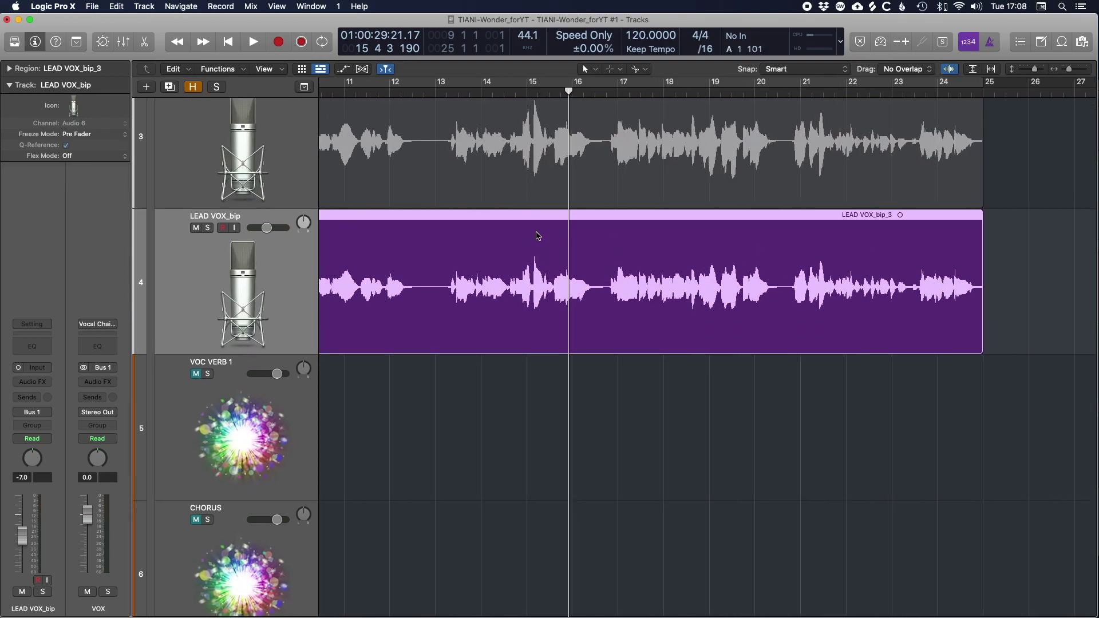
pyautogui.press('super+Left')
pyautogui.press('super+Up')
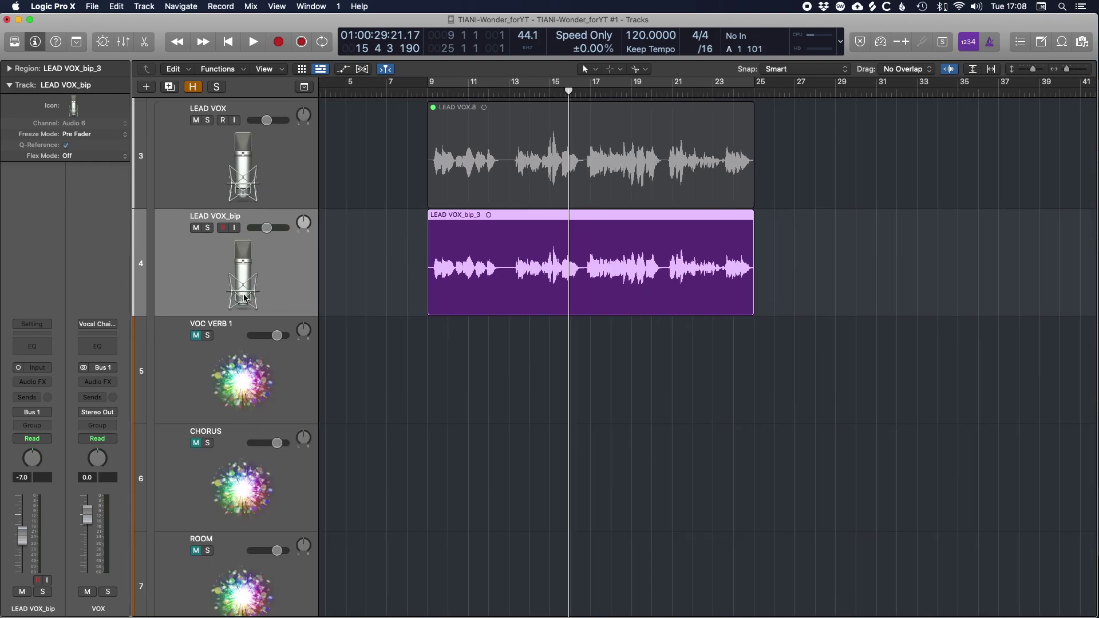
# Delete the bounced LEAD VOX_bip region together with its track.
pyautogui.press('Delete')
pyautogui.press('super+BackSpace')
pyautogui.click(373, 189)
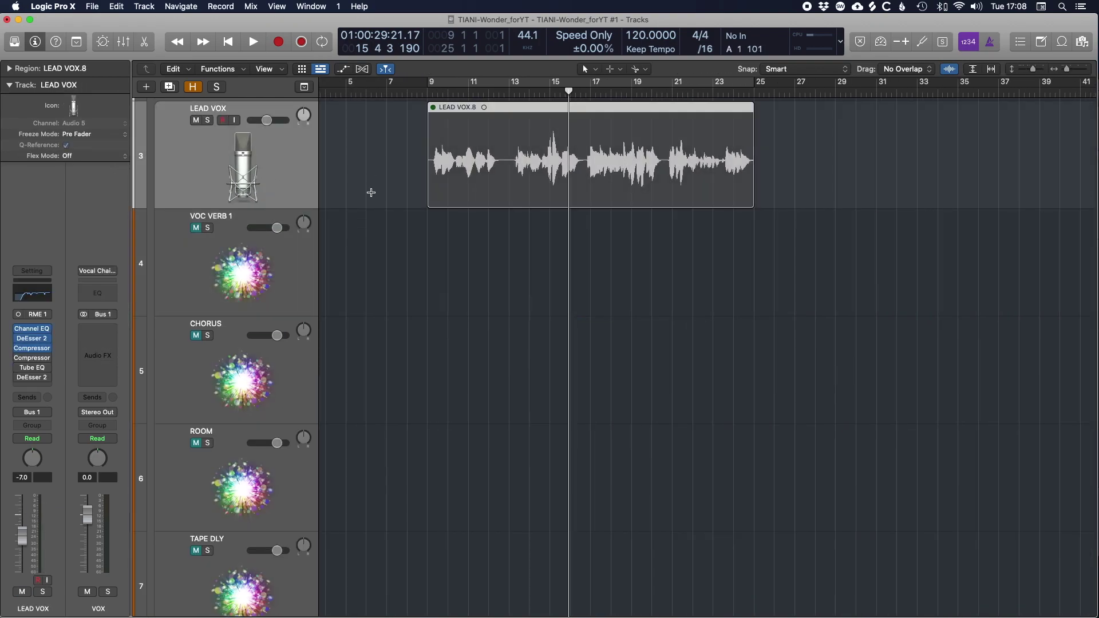
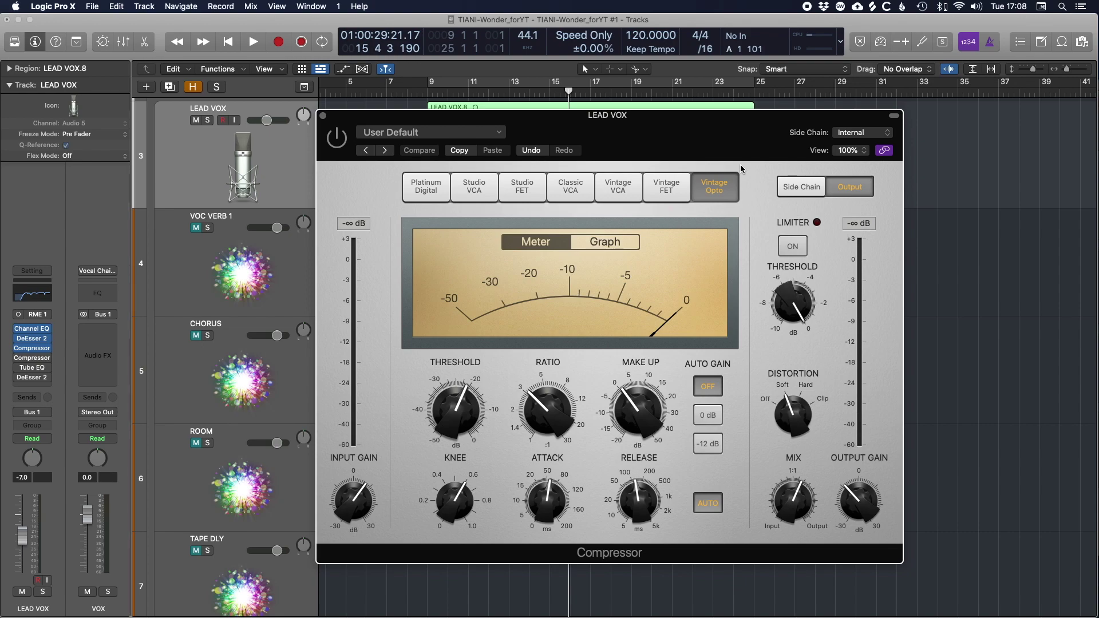
# Switch on the Vintage Opto Compressor, start playback and lower the LEAD VOX channel fader to -7.6 dB.
pyautogui.scroll(1, 927, 160)
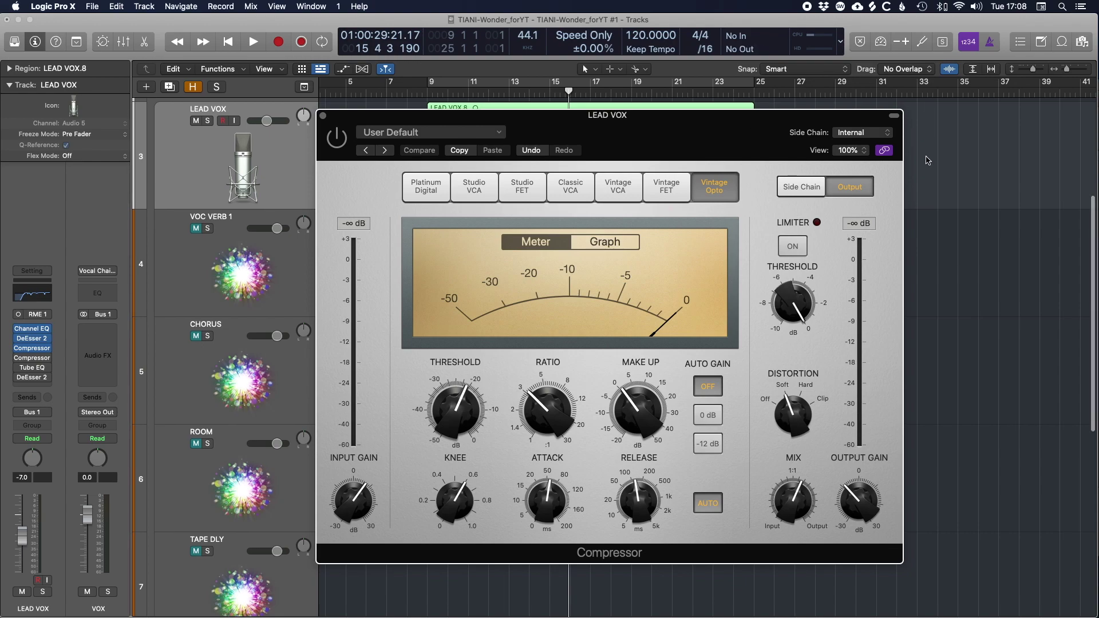
pyautogui.scroll(3, 927, 160)
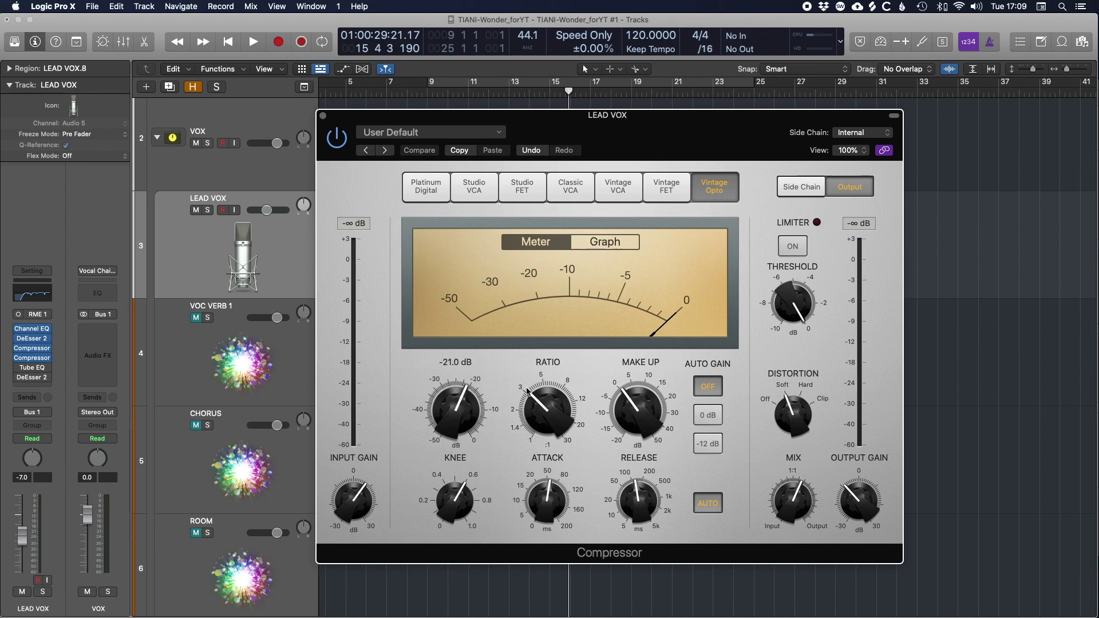
pyautogui.press('space')
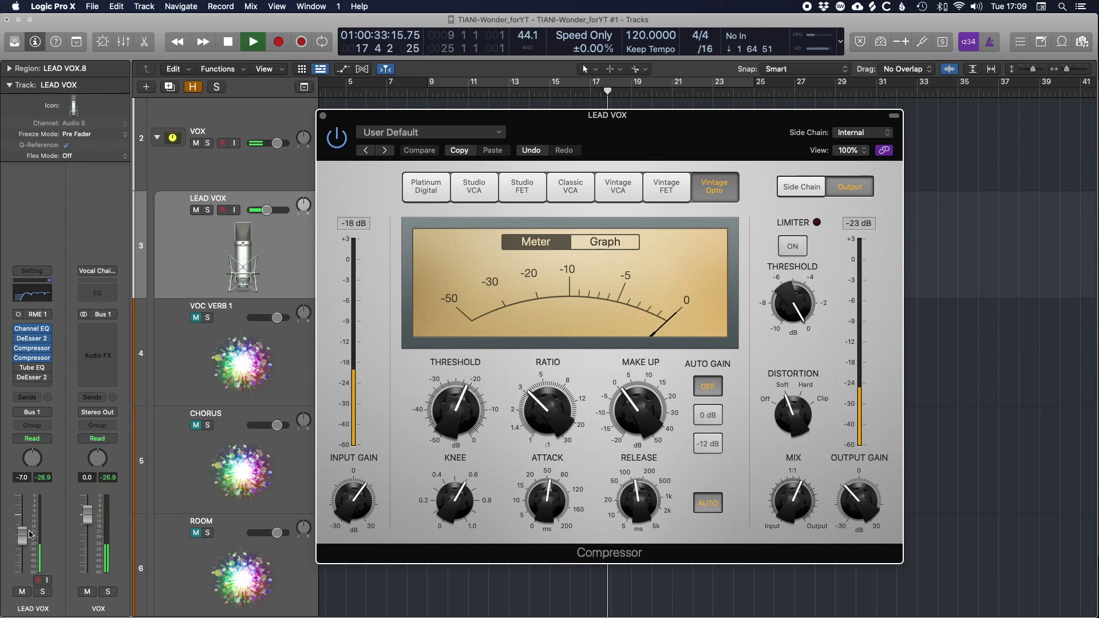
pyautogui.moveTo(32, 535); pyautogui.dragTo(31, 539)
# Lower the Vintage Opto threshold to slightly below -35 dB while cycling playback over bars 9 to 25.
pyautogui.moveTo(456, 408); pyautogui.dragTo(456, 451)
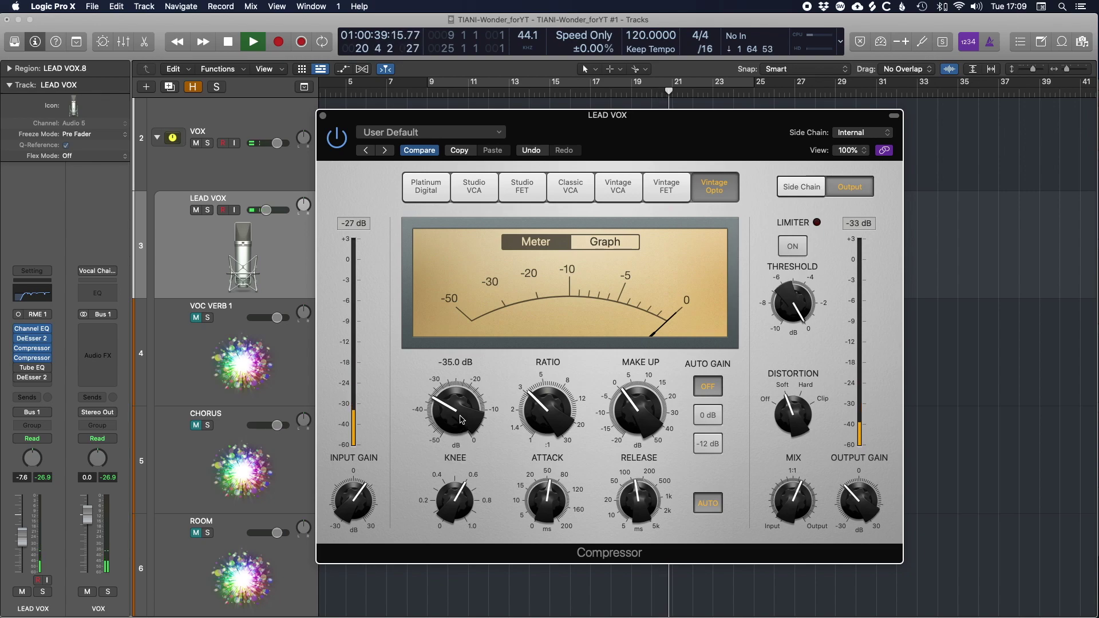
pyautogui.click(479, 83)
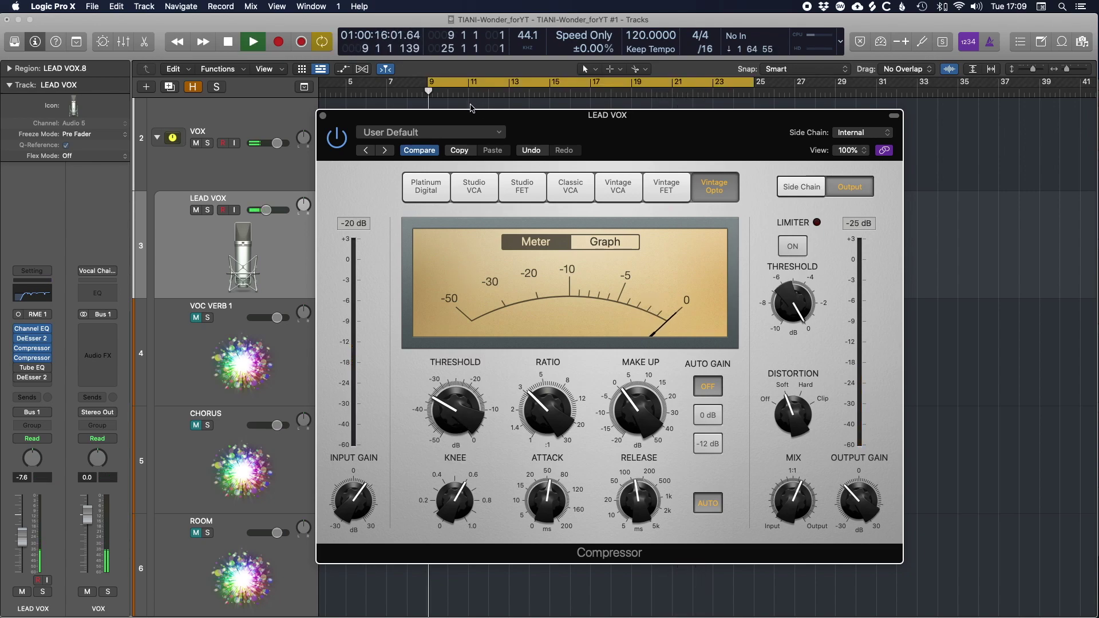
pyautogui.moveTo(464, 417); pyautogui.dragTo(466, 424)
# Set the Vintage Opto make-up gain to 1.0 dB and its mix to 61.5 %.
pyautogui.moveTo(627, 417)
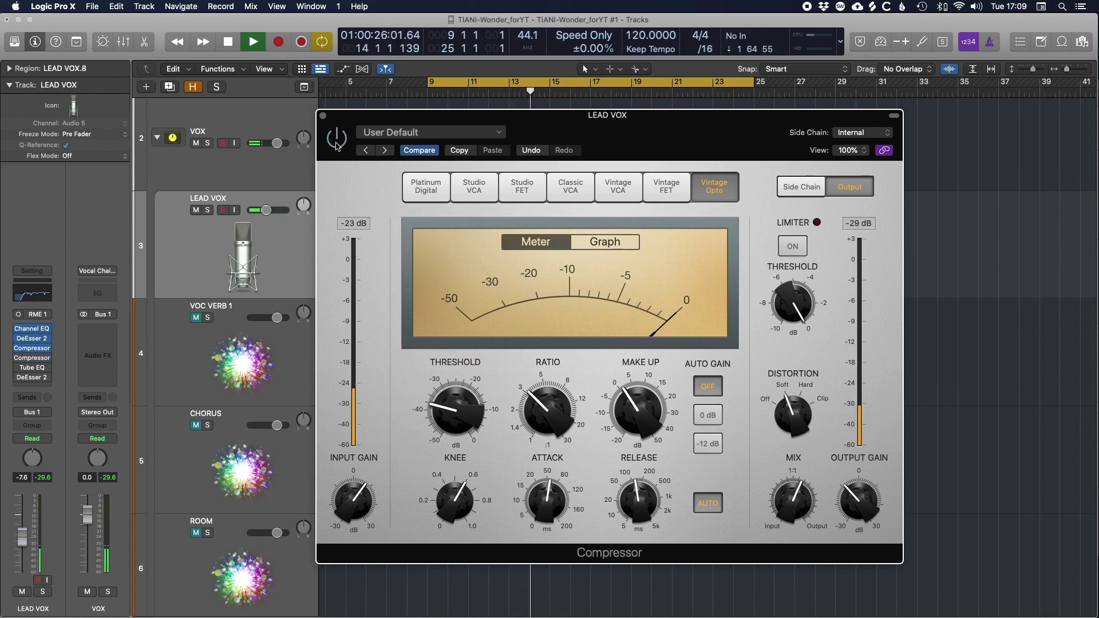
pyautogui.moveTo(641, 416); pyautogui.dragTo(641, 418)
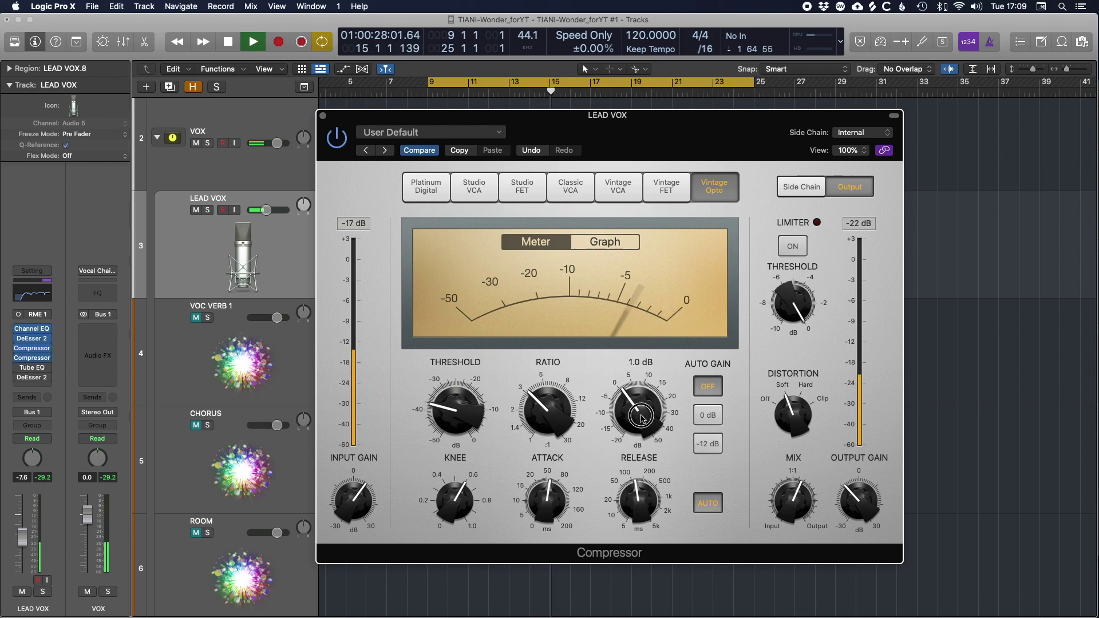
pyautogui.moveTo(791, 416)
pyautogui.mouseDown()
pyautogui.moveTo(779, 448)
pyautogui.moveTo(792, 407)
pyautogui.mouseUp()
pyautogui.moveTo(793, 499); pyautogui.dragTo(789, 537)
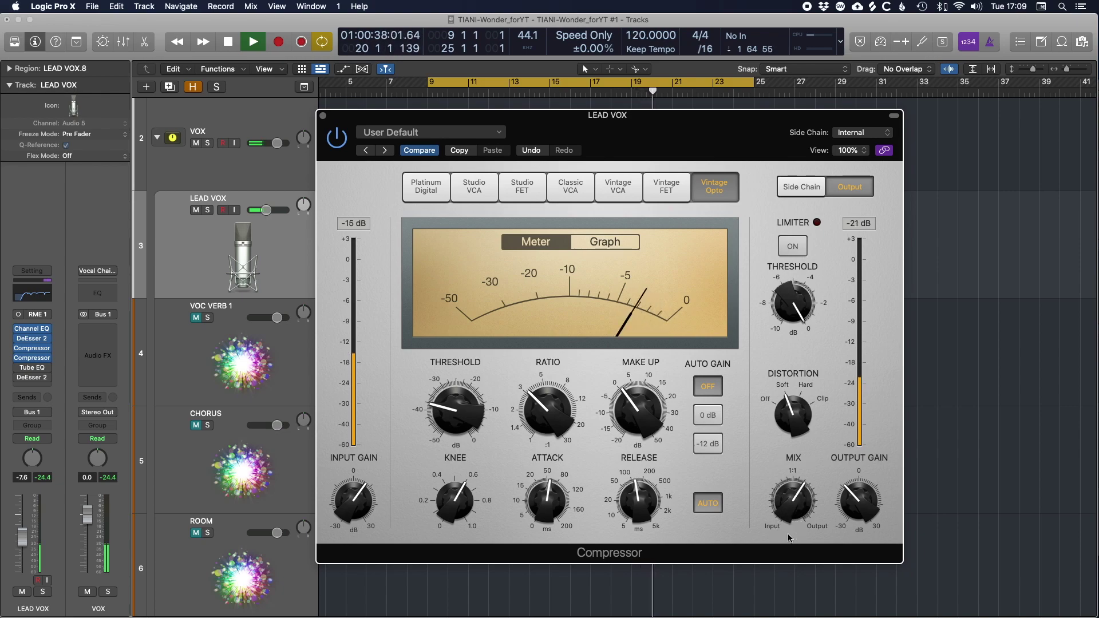
# Compare the vocal with the Vintage Opto Compressor bypassed and active, briefly soloing LEAD VOX, and stop playback.
pyautogui.click(337, 138)
pyautogui.click(337, 138)
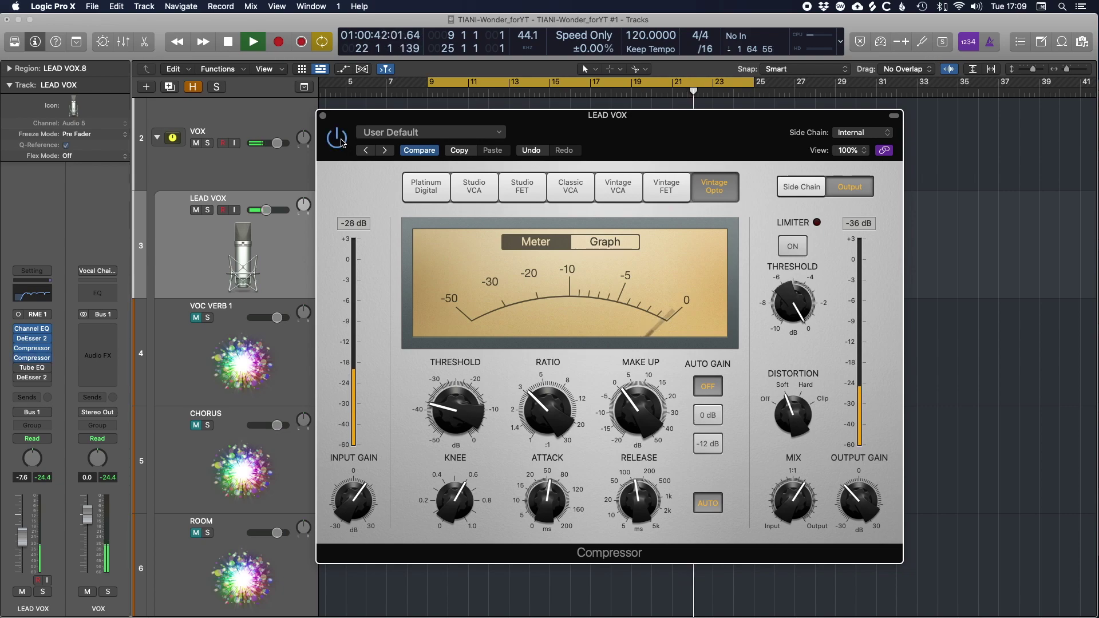
pyautogui.press('s')
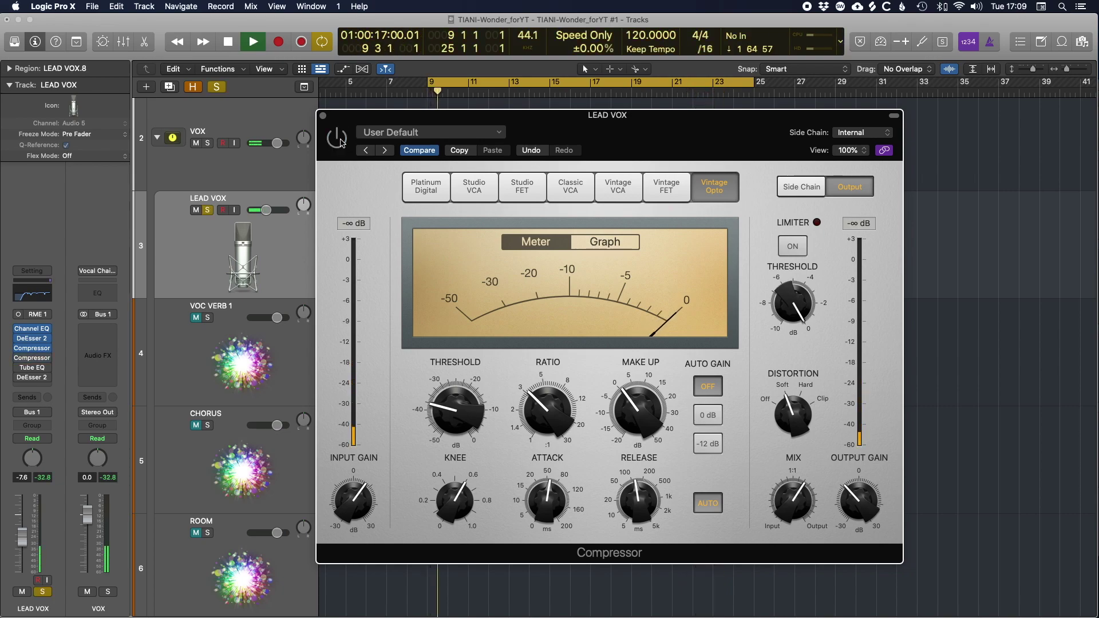
pyautogui.press('s')
pyautogui.click(337, 138)
pyautogui.click(337, 138)
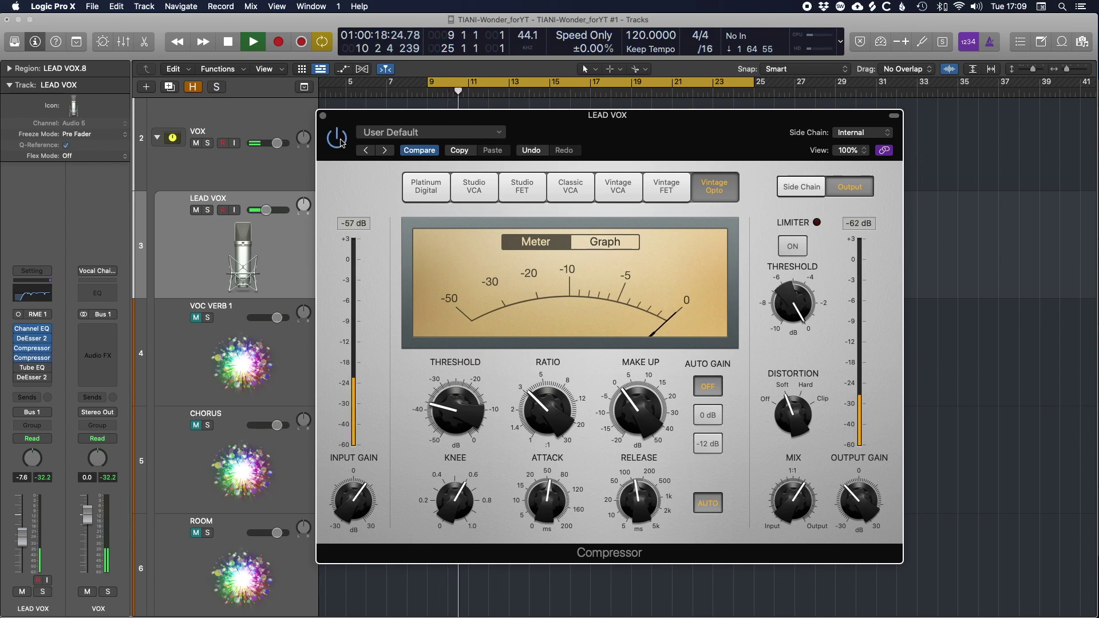
pyautogui.press('space')
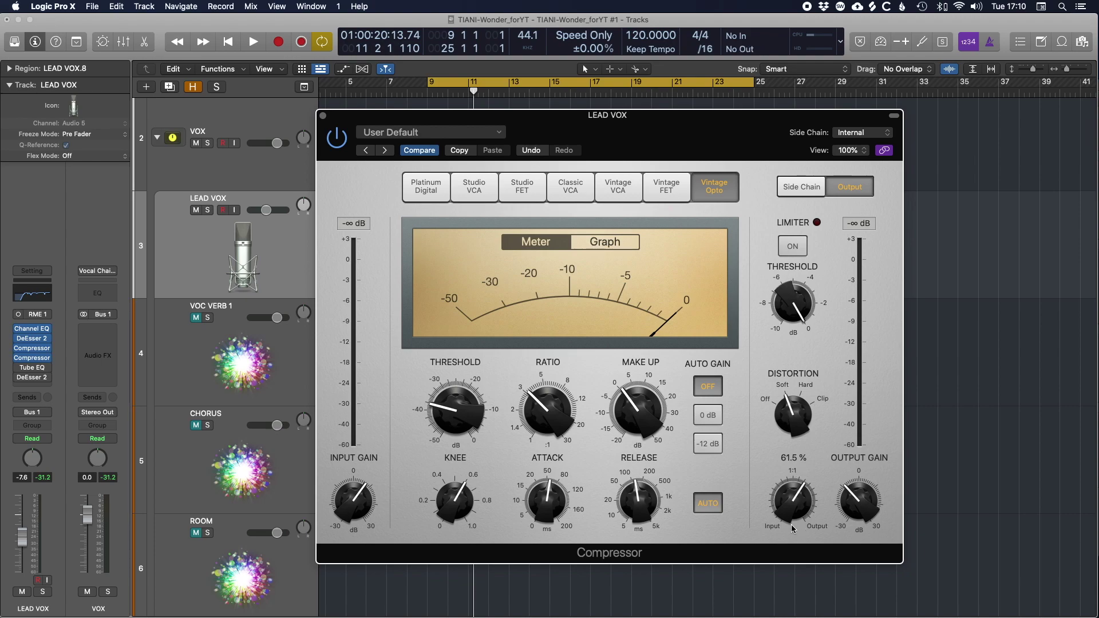
# Close the Compressor and open the Vintage Tube EQ on the LEAD VOX channel.
pyautogui.moveTo(848, 507)
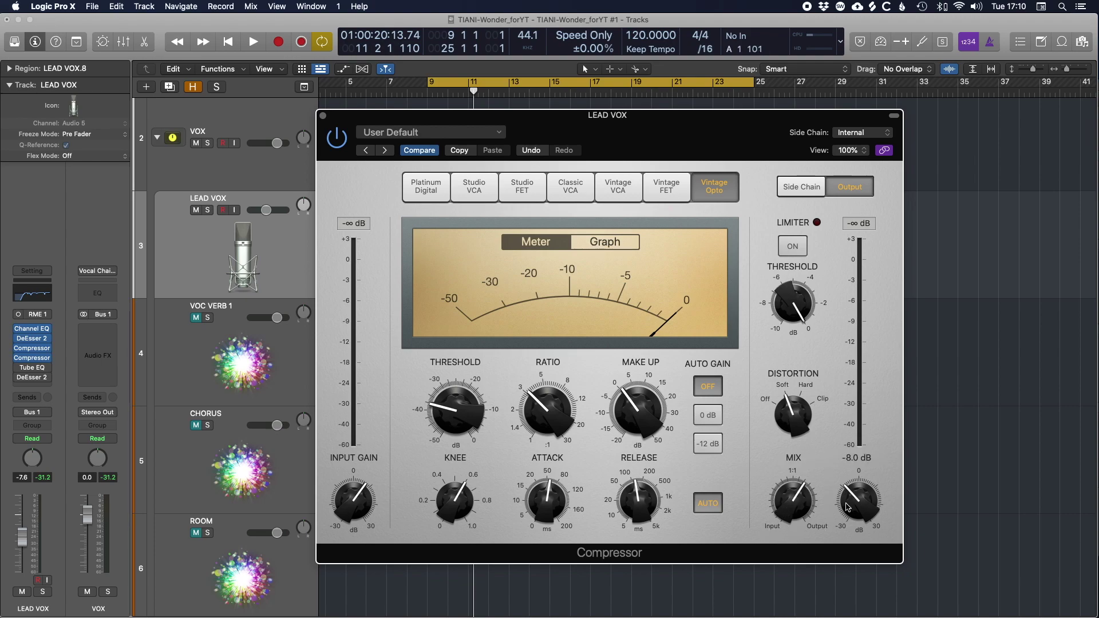
pyautogui.moveTo(474, 402)
pyautogui.click(323, 116)
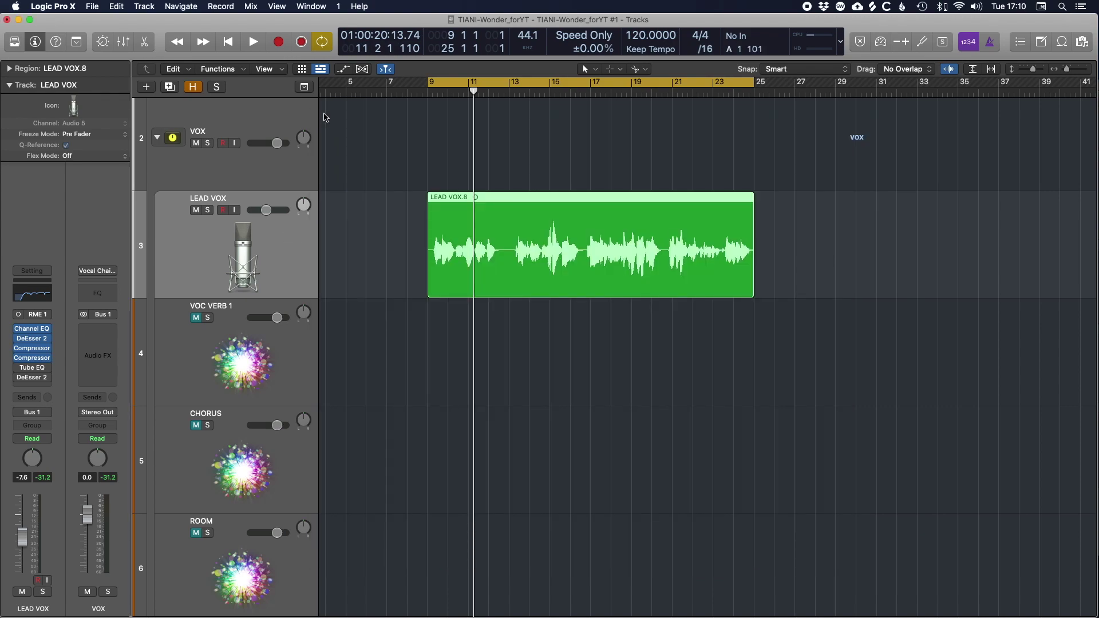
pyautogui.click(30, 371)
pyautogui.moveTo(726, 182); pyautogui.dragTo(694, 137)
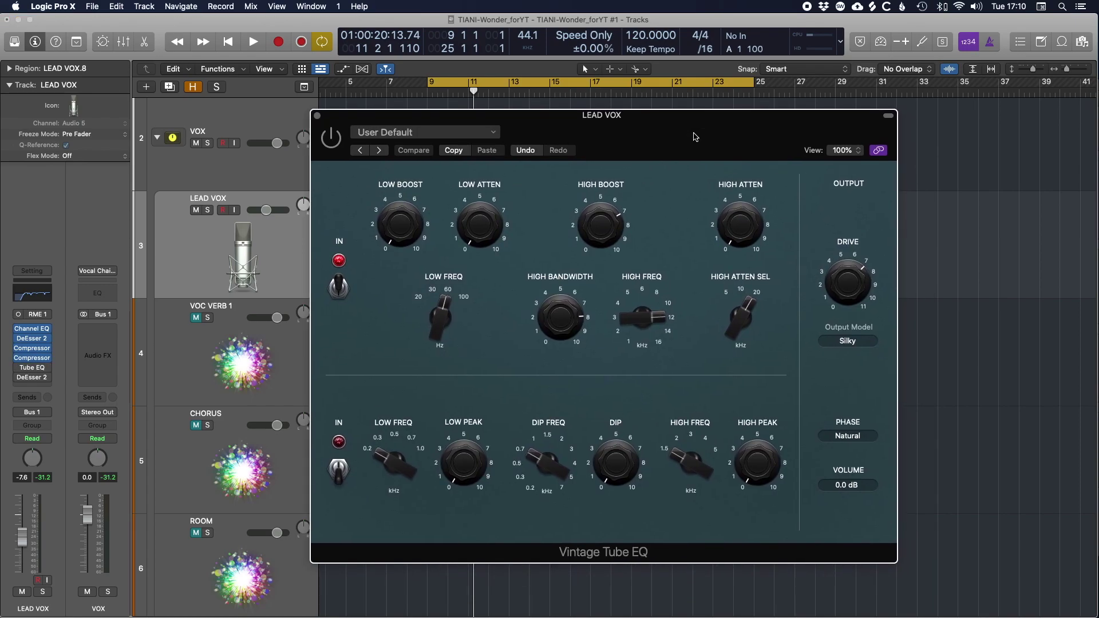
pyautogui.moveTo(608, 247); pyautogui.dragTo(589, 492)
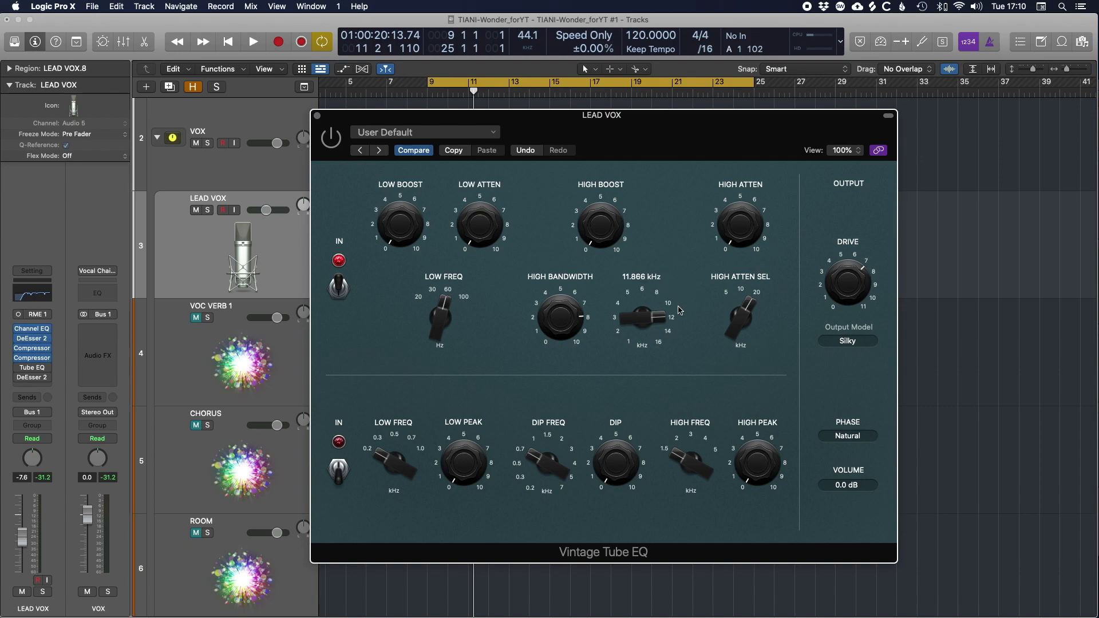
pyautogui.moveTo(612, 231)
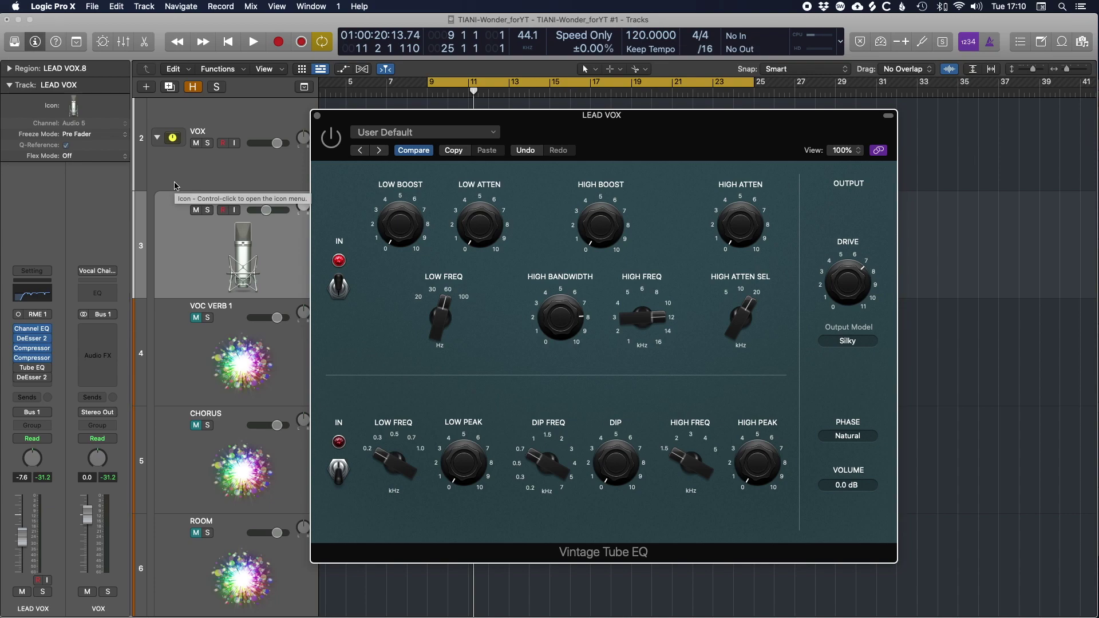
# Switch on the Tube EQ and, during playback, set high boost to about 8, high frequency to about 14 kHz and high bandwidth slightly above 8.
pyautogui.moveTo(19, 369)
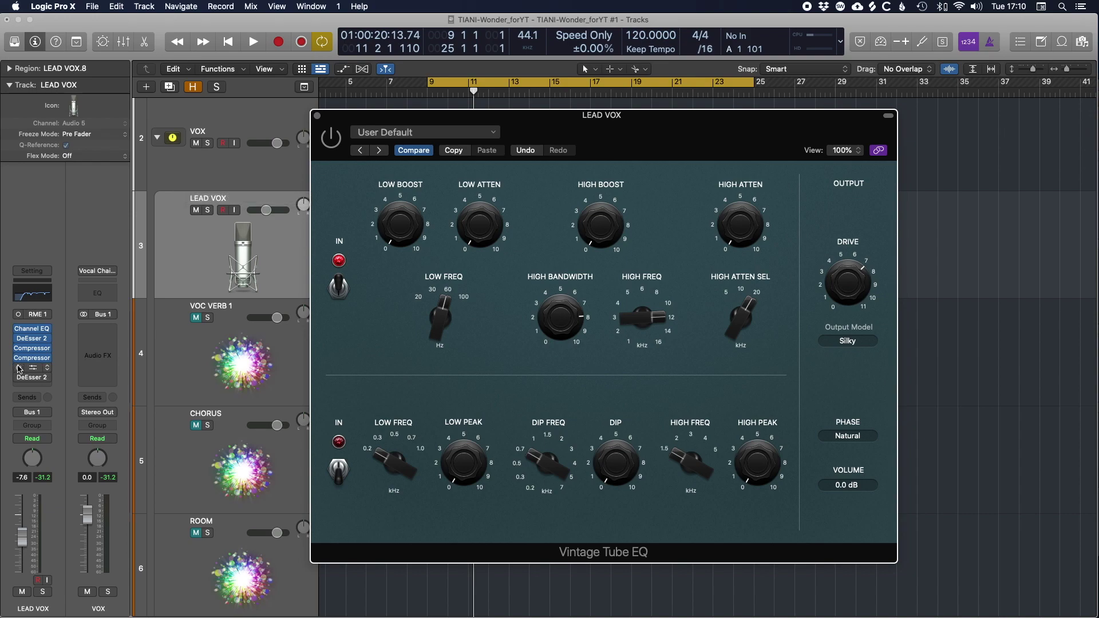
pyautogui.press('space')
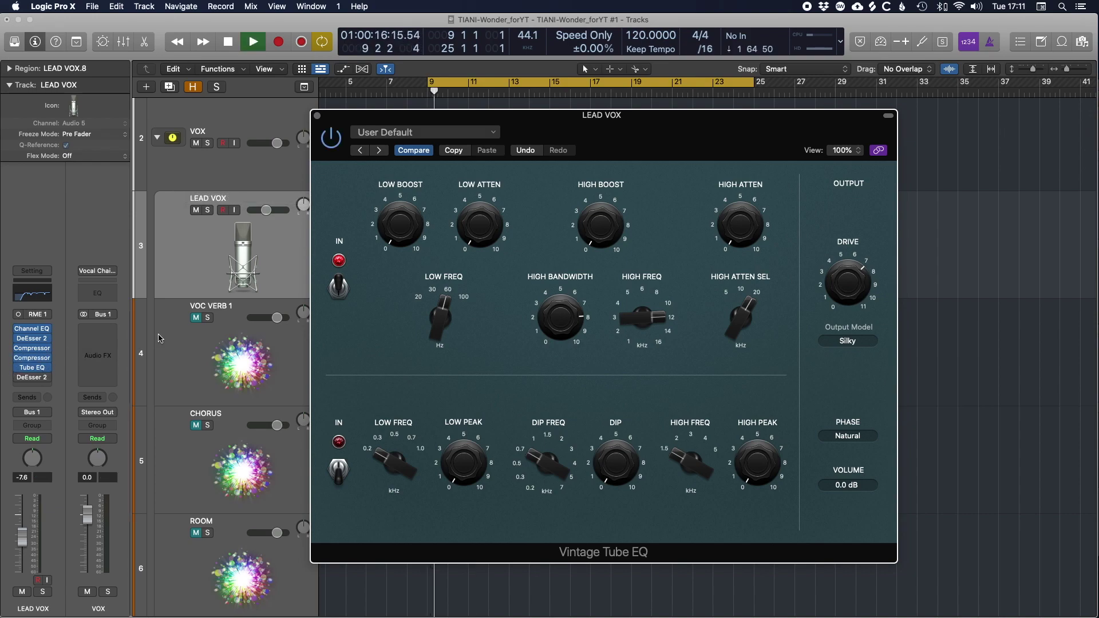
pyautogui.moveTo(582, 245); pyautogui.dragTo(600, 227)
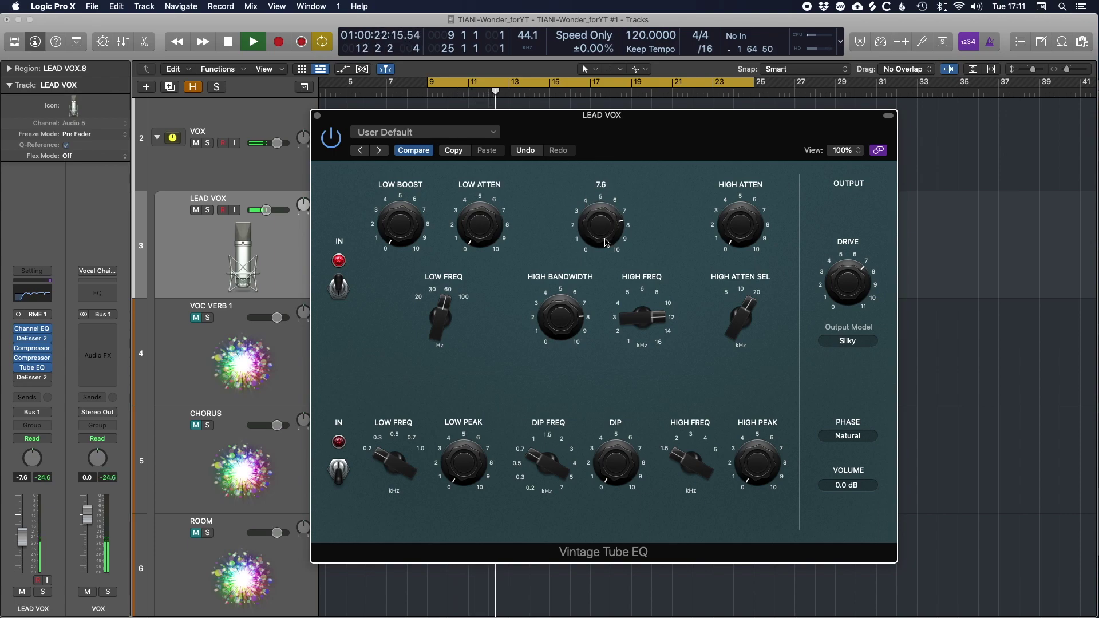
pyautogui.moveTo(642, 329); pyautogui.dragTo(642, 333)
pyautogui.moveTo(599, 230); pyautogui.dragTo(606, 239)
pyautogui.moveTo(641, 319); pyautogui.dragTo(640, 318)
pyautogui.moveTo(600, 229); pyautogui.dragTo(600, 229)
pyautogui.moveTo(641, 318); pyautogui.dragTo(643, 306)
pyautogui.moveTo(599, 229); pyautogui.dragTo(601, 226)
pyautogui.moveTo(561, 318); pyautogui.dragTo(604, 257)
pyautogui.moveTo(600, 229); pyautogui.dragTo(601, 229)
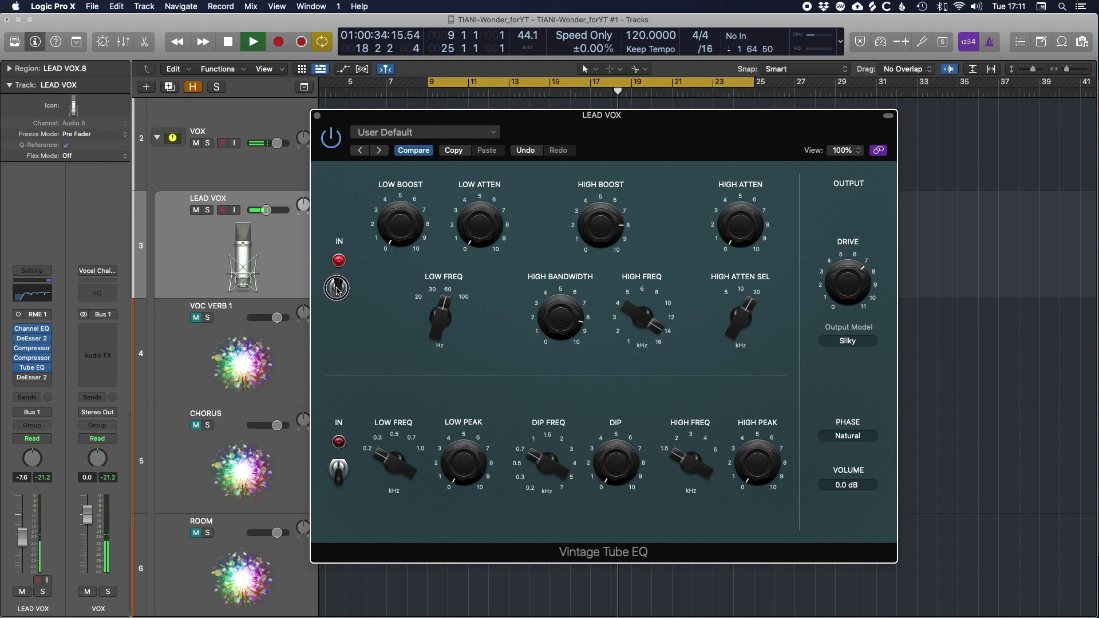
# Compare the vocal with the Tube EQ's boost/attenuation section in and out, leave it in, and stop playback.
pyautogui.click(343, 298)
pyautogui.click(341, 294)
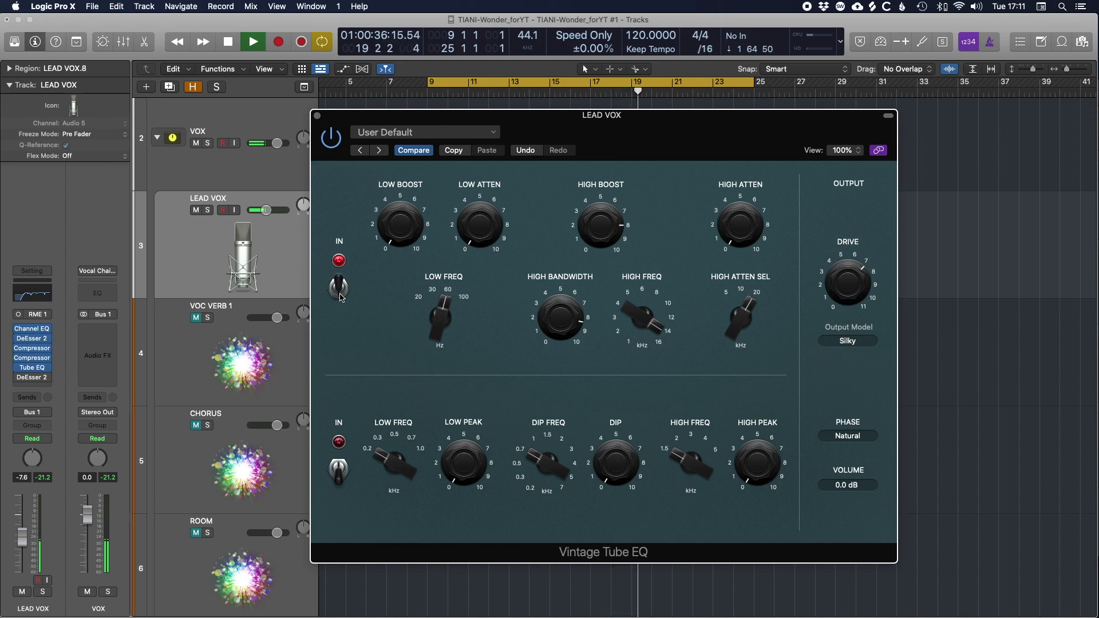
pyautogui.press('space')
pyautogui.press('space')
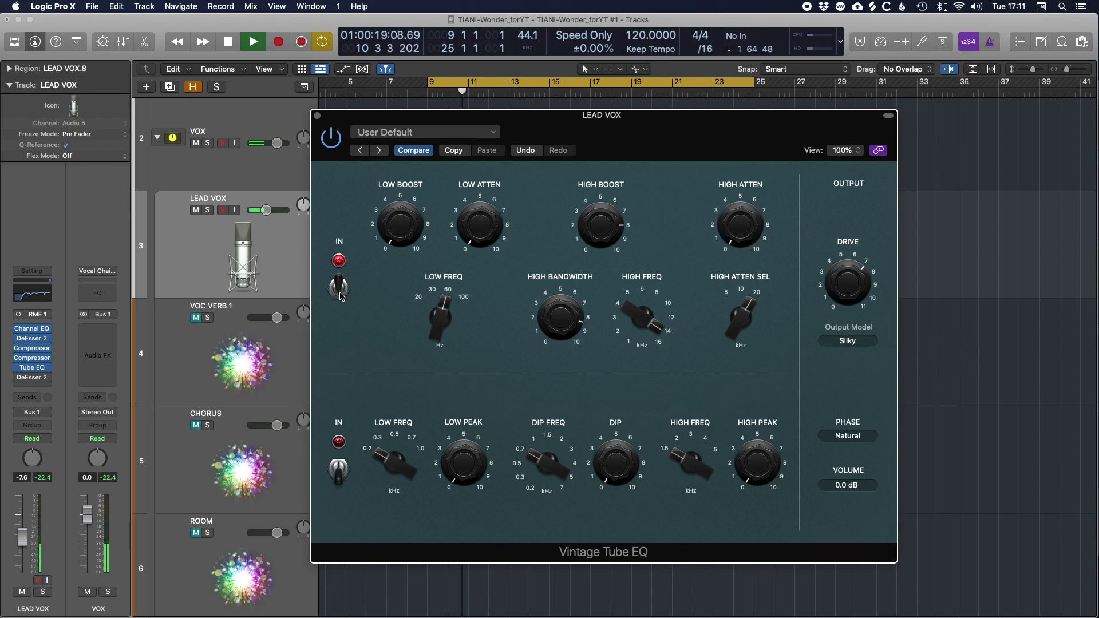
pyautogui.click(340, 297)
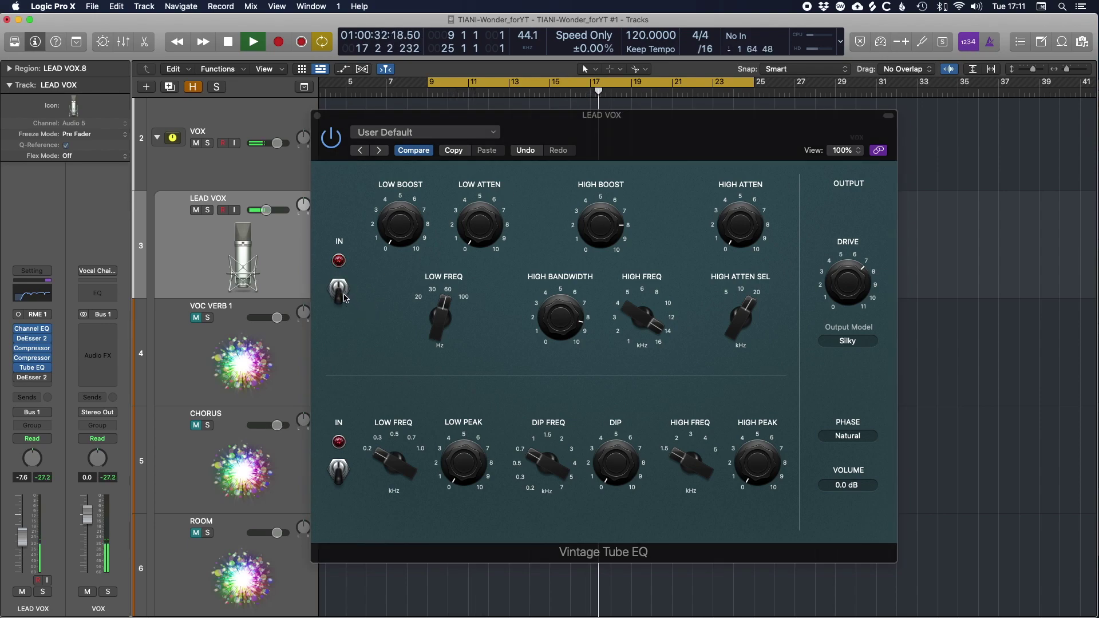
pyautogui.click(341, 293)
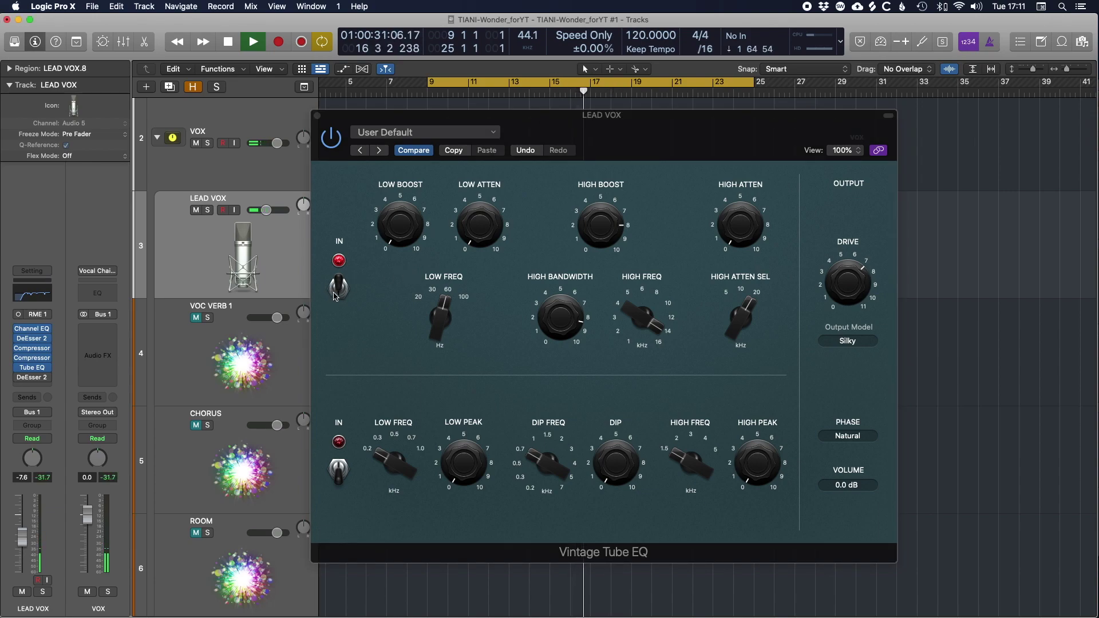
pyautogui.click(340, 294)
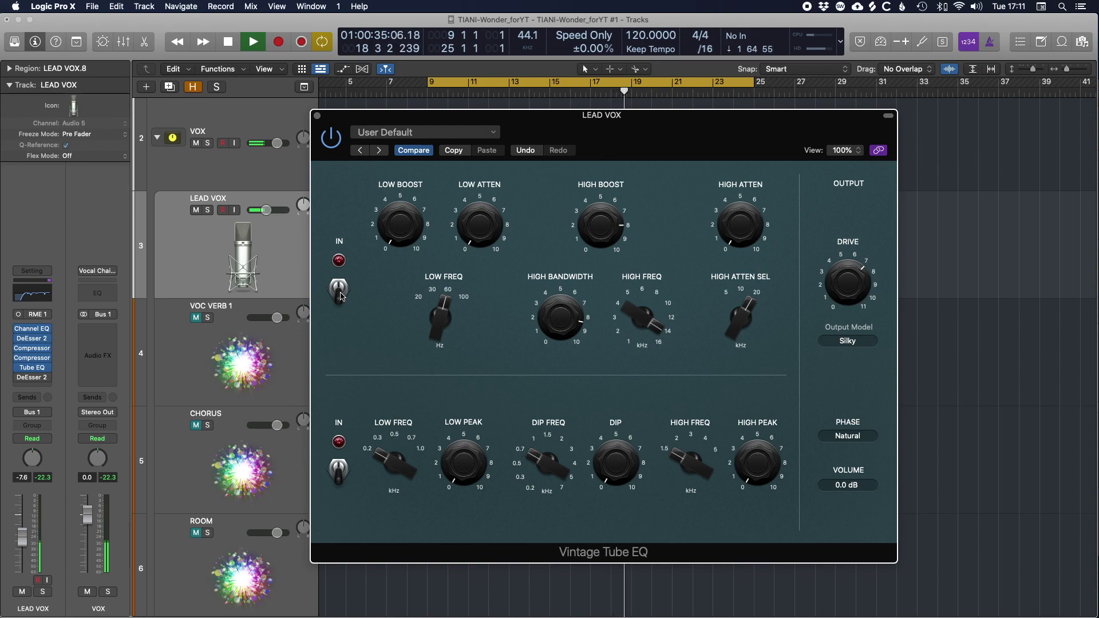
pyautogui.click(340, 294)
pyautogui.press('space')
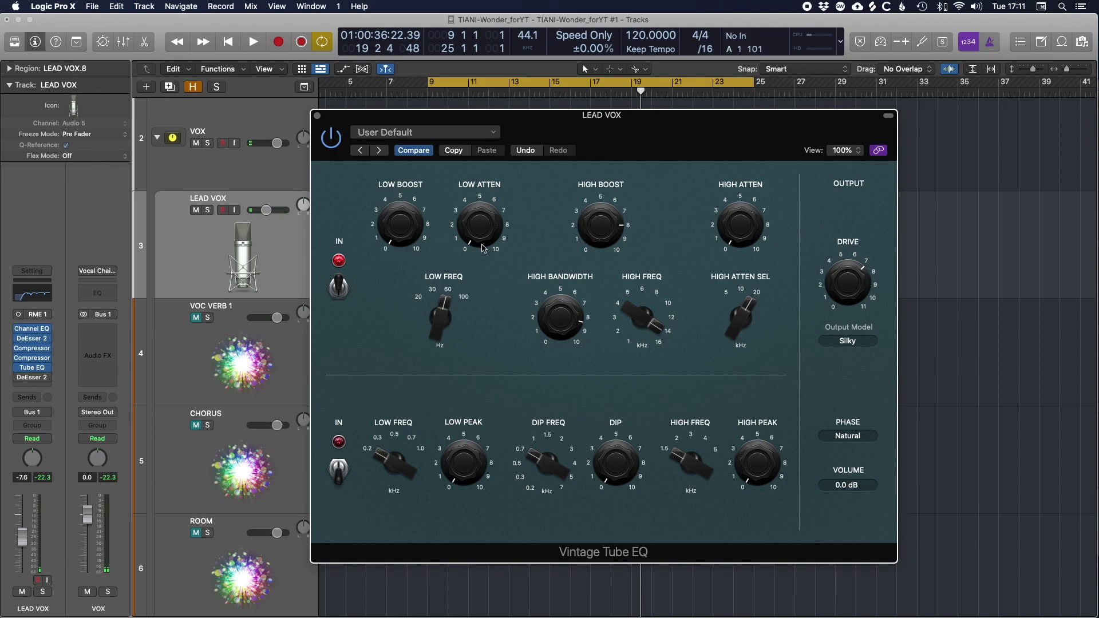
# Close the Vintage Tube EQ, shrink the tracks to show the whole arrangement and place the playhead at bar 17.
pyautogui.press('super+w')
pyautogui.keyDown('ctrl'); pyautogui.keyDown('alt'); pyautogui.click(559, 252); pyautogui.keyUp('alt'); pyautogui.keyUp('ctrl')
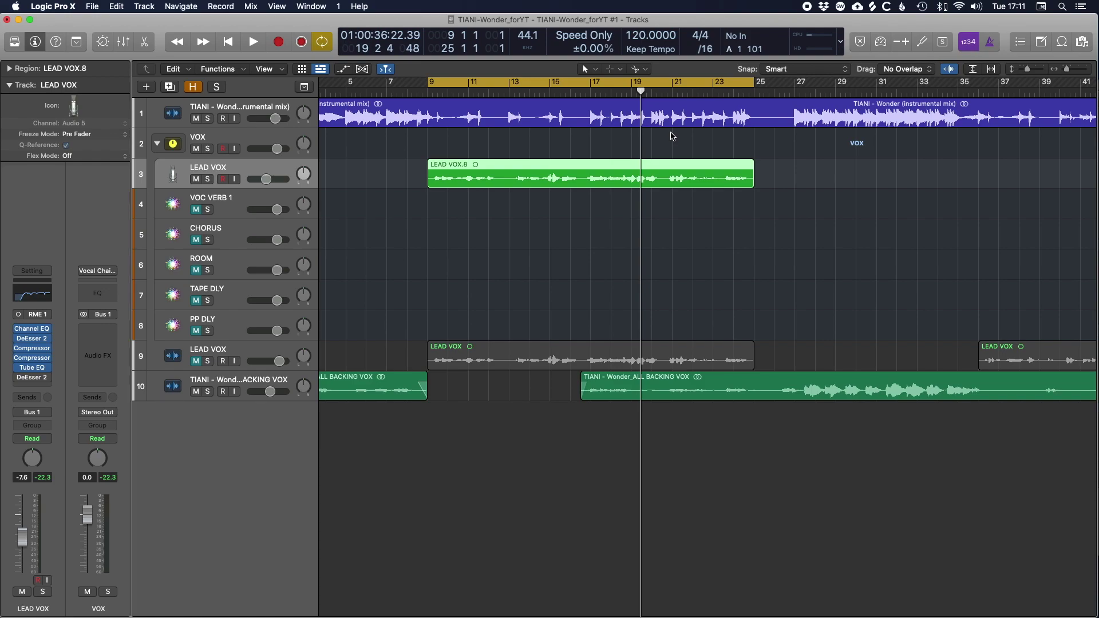
pyautogui.click(601, 84)
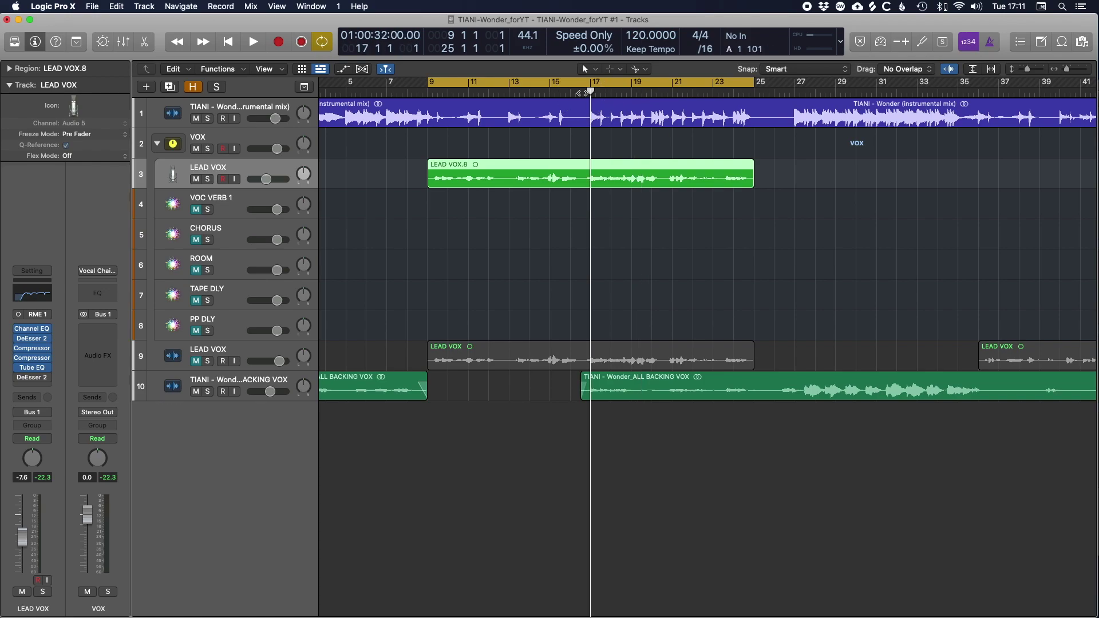
# Reopen the Vintage Tube EQ, audition the vocal with the instrumental from bar 16, close the plug-in and stop playback.
pyautogui.click(32, 367)
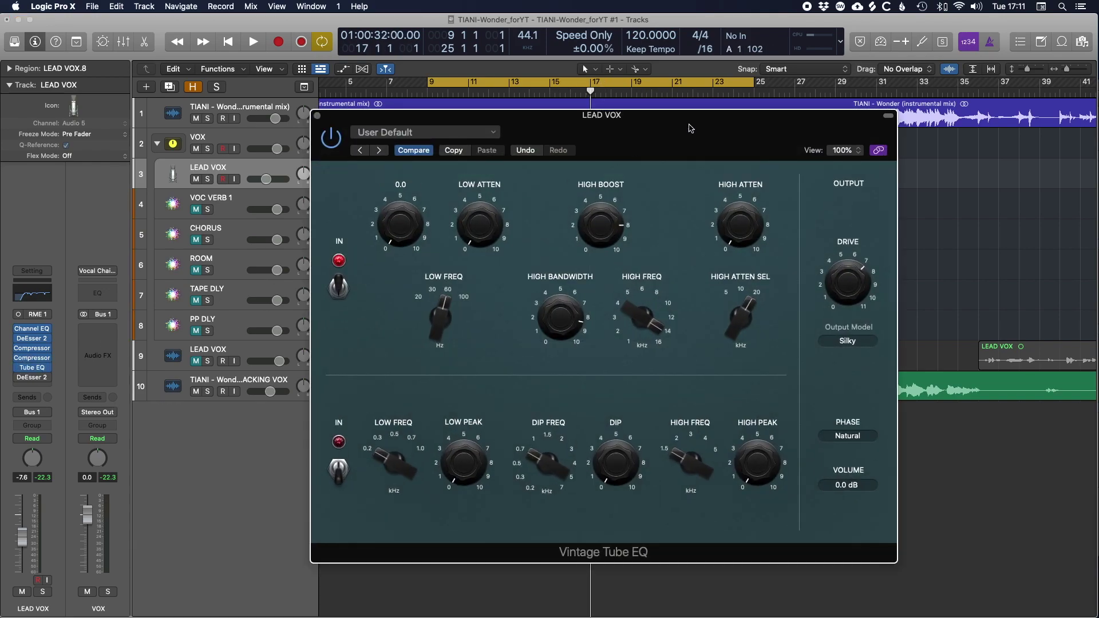
pyautogui.moveTo(583, 95); pyautogui.dragTo(575, 92)
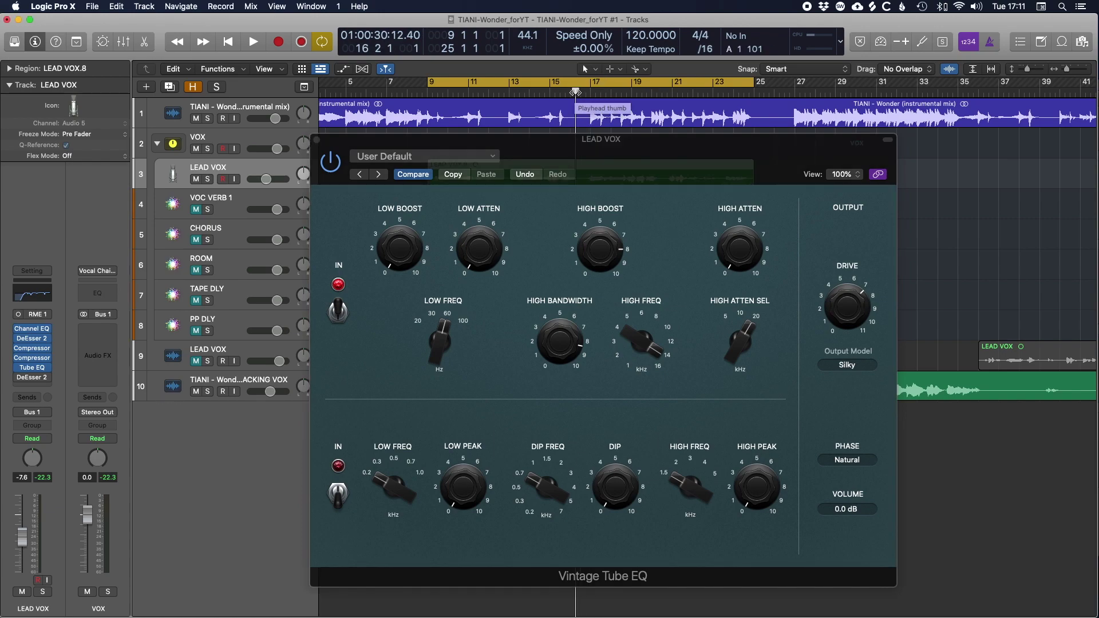
pyautogui.press('space')
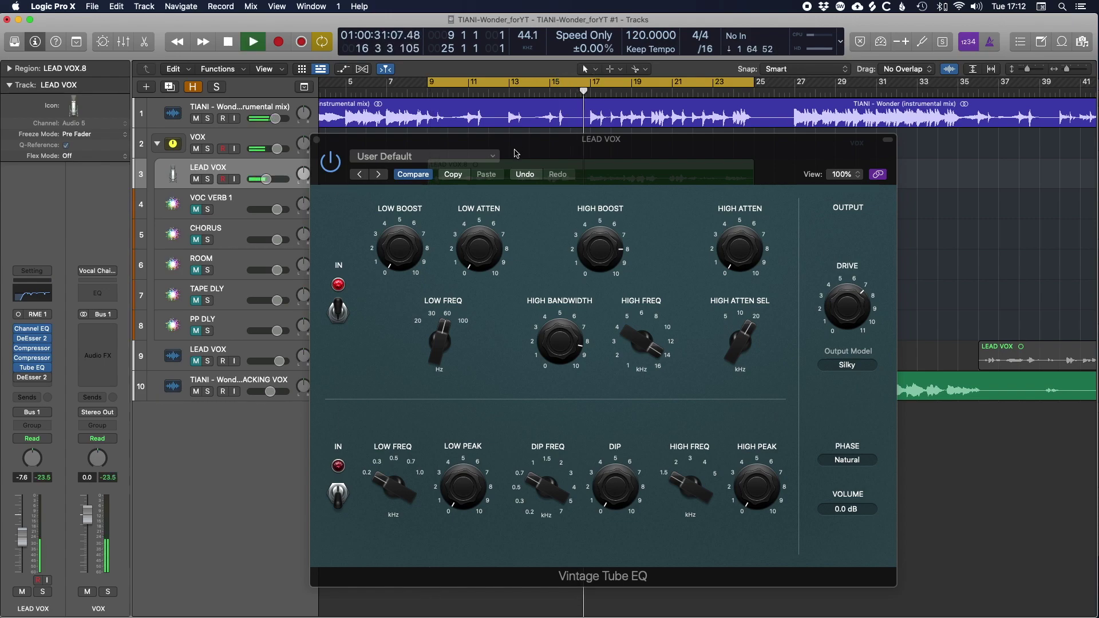
pyautogui.click(343, 184)
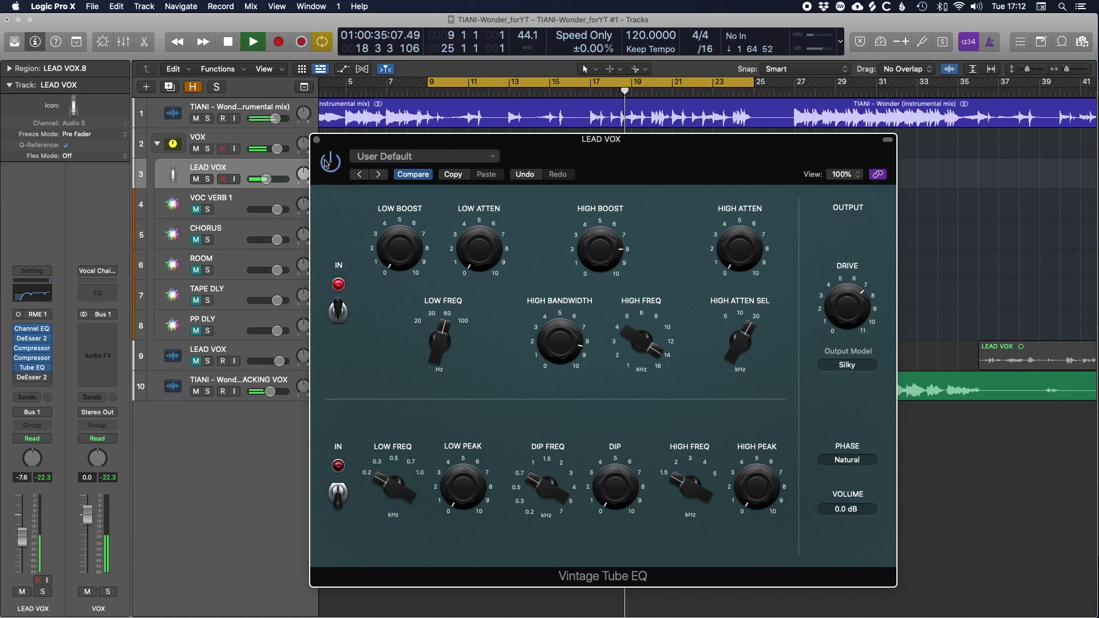
pyautogui.click(316, 141)
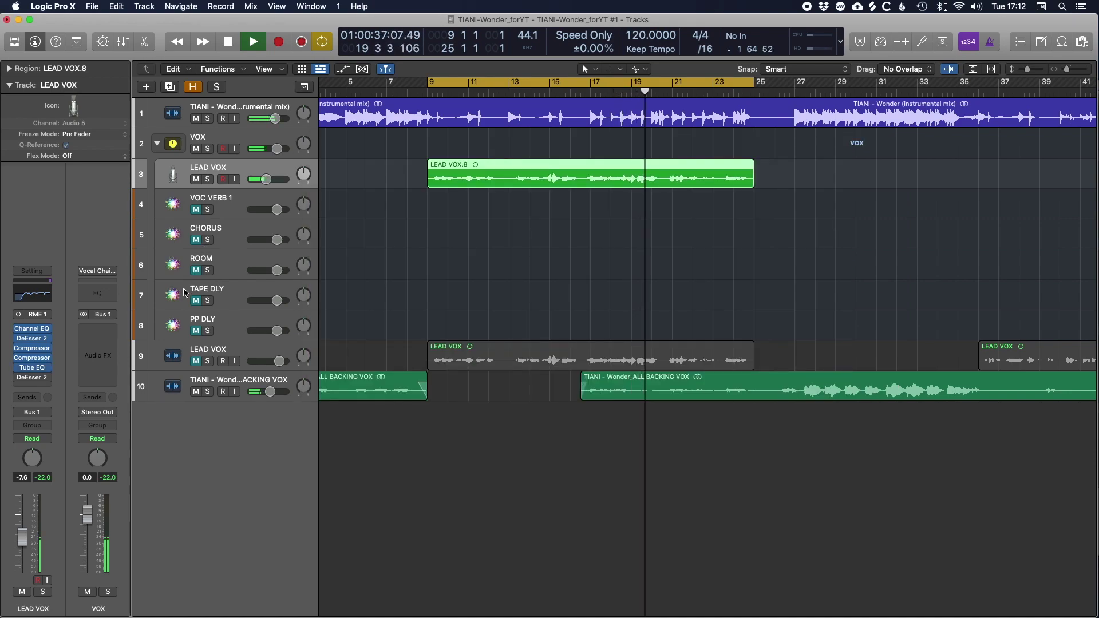
pyautogui.press('space')
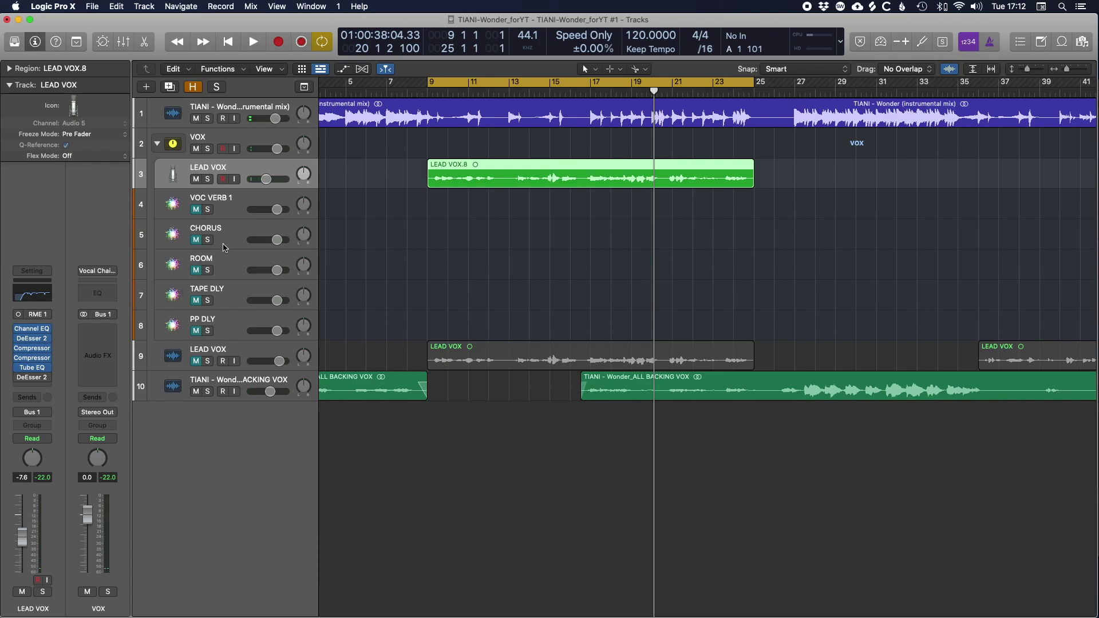
# Open the second DeEsser 2 on the LEAD VOX track, switch it on and, during playback, set threshold to -5.8 dB and frequency to 6400 Hz.
pyautogui.press('super+Down')
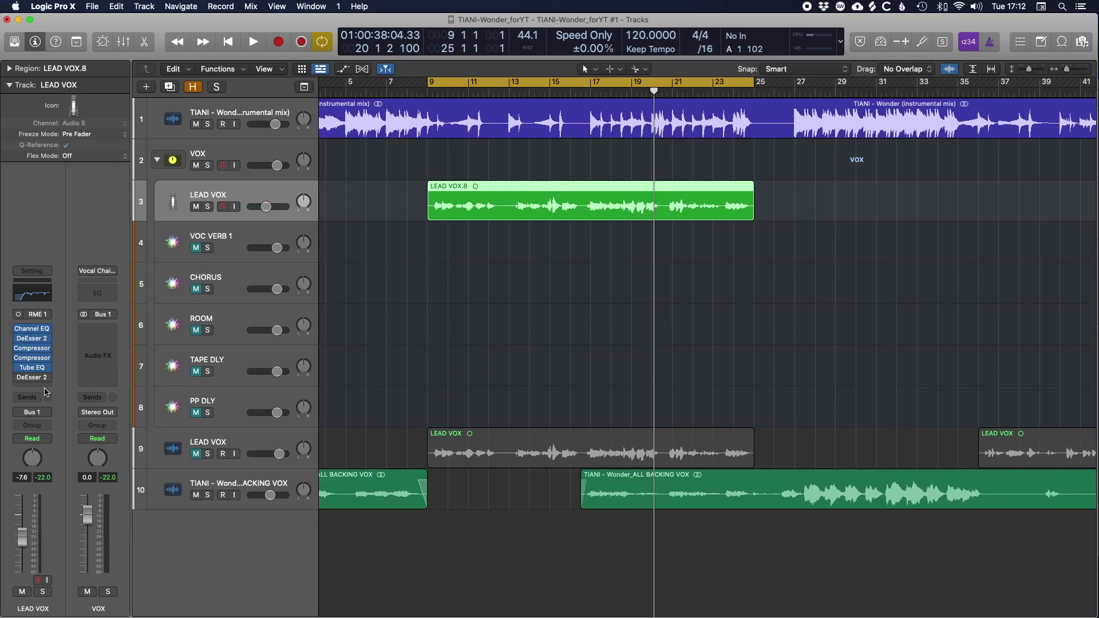
pyautogui.click(34, 378)
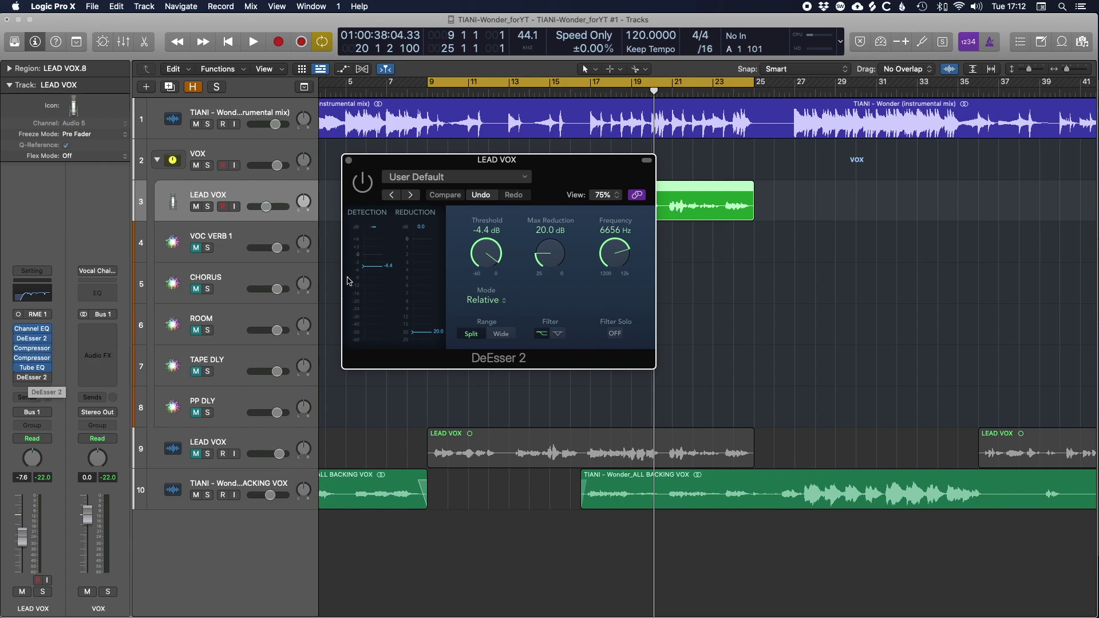
pyautogui.click(366, 187)
pyautogui.press('space')
pyautogui.moveTo(491, 255); pyautogui.dragTo(491, 261)
pyautogui.moveTo(613, 261); pyautogui.dragTo(612, 265)
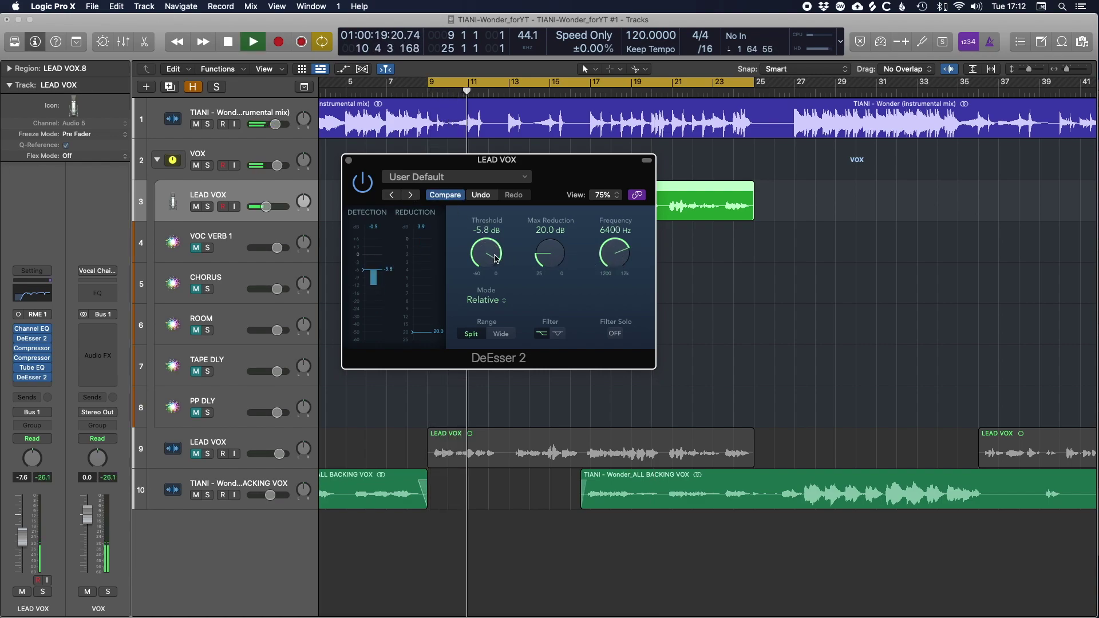
# Refine the final de-esser to a -7.3 dB threshold and 6452 Hz, and lower the LEAD VOX fader to -9.6 dB.
pyautogui.moveTo(489, 254); pyautogui.dragTo(491, 260)
pyautogui.moveTo(611, 264); pyautogui.dragTo(611, 262)
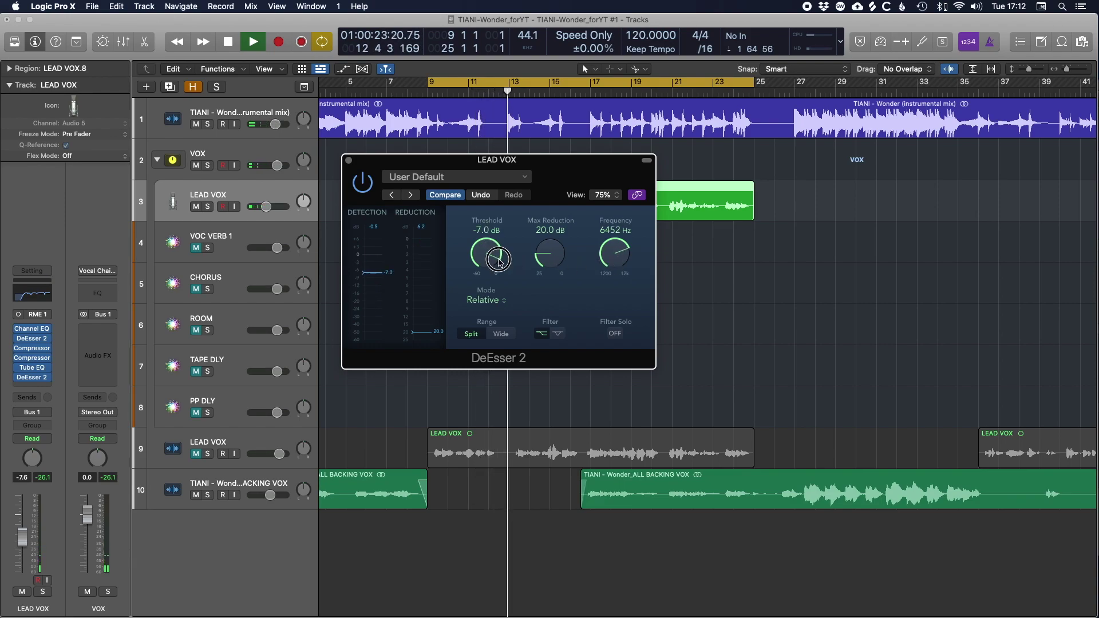
pyautogui.moveTo(498, 265); pyautogui.dragTo(499, 264)
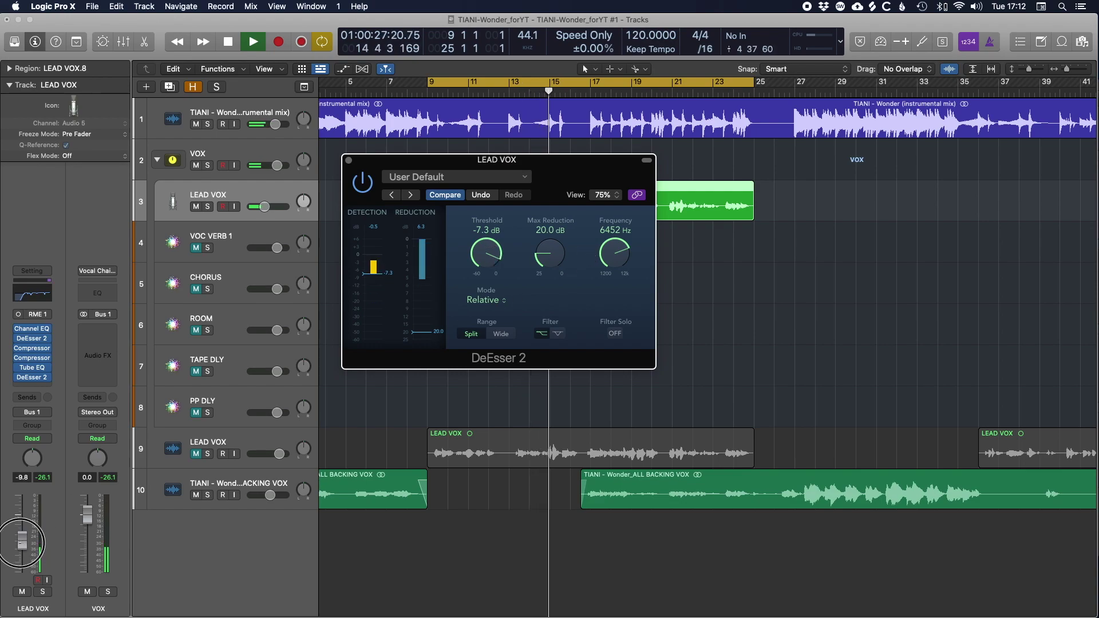
pyautogui.click(137, 420)
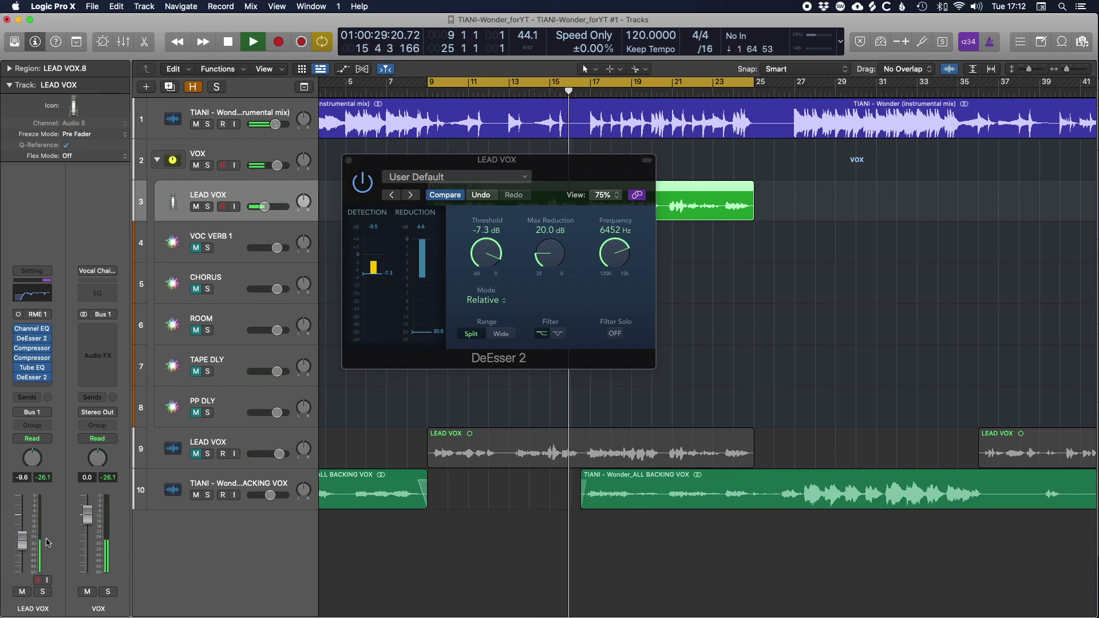
# Set the final de-esser's frequency to 6482 Hz and threshold to -7.0 dB, close it and stop playback after auditioning the vocal.
pyautogui.moveTo(613, 248); pyautogui.dragTo(612, 245)
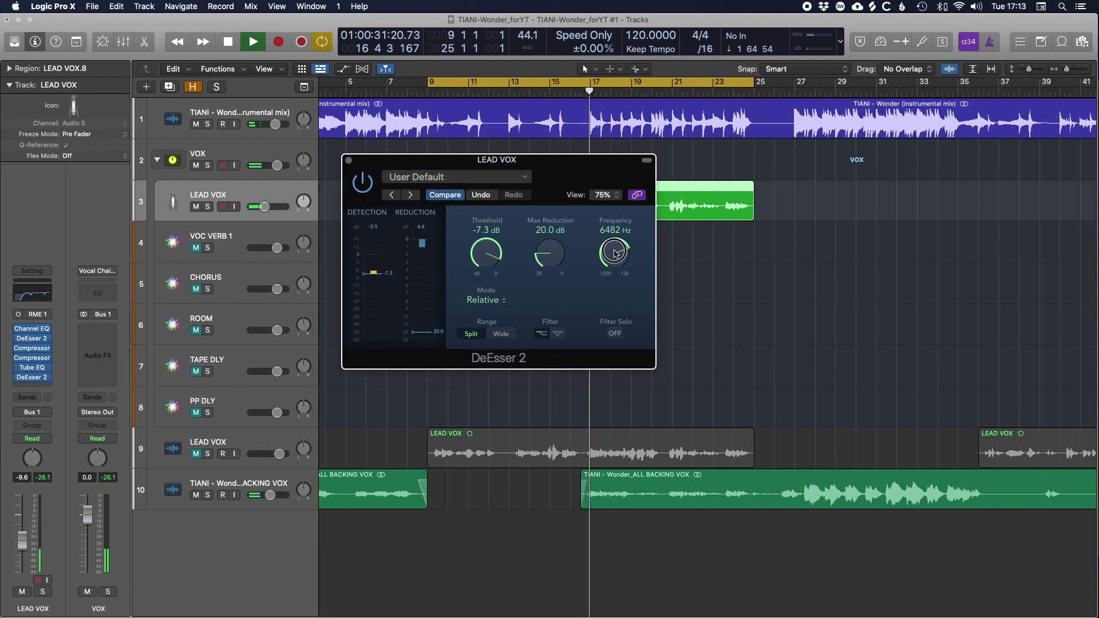
pyautogui.moveTo(498, 259)
pyautogui.mouseDown()
pyautogui.moveTo(543, 259)
pyautogui.moveTo(504, 262)
pyautogui.mouseUp()
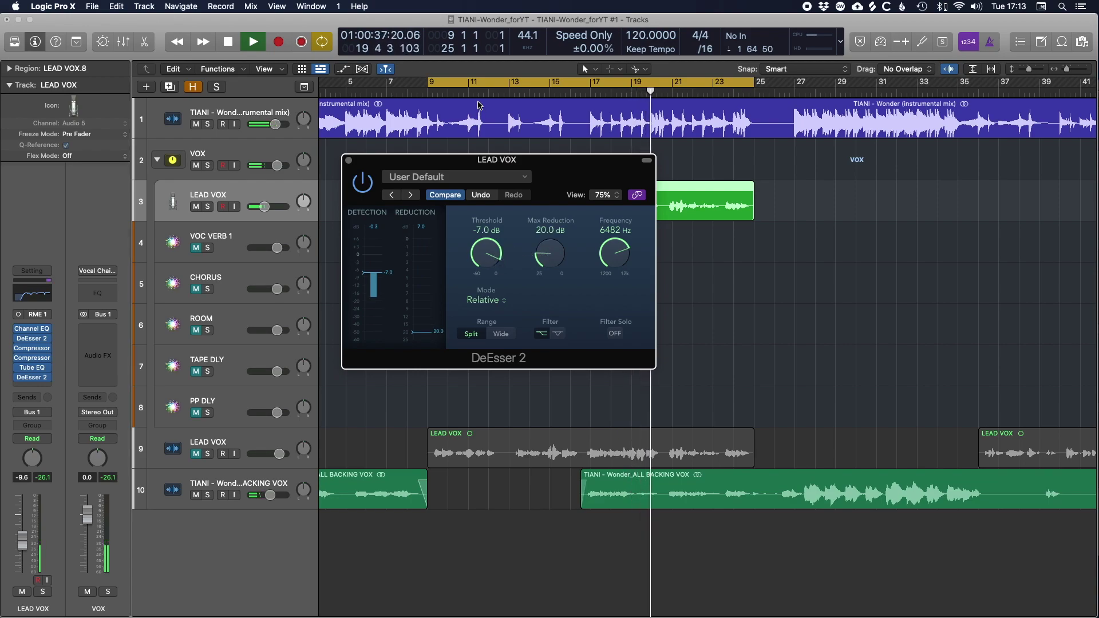
pyautogui.click(348, 160)
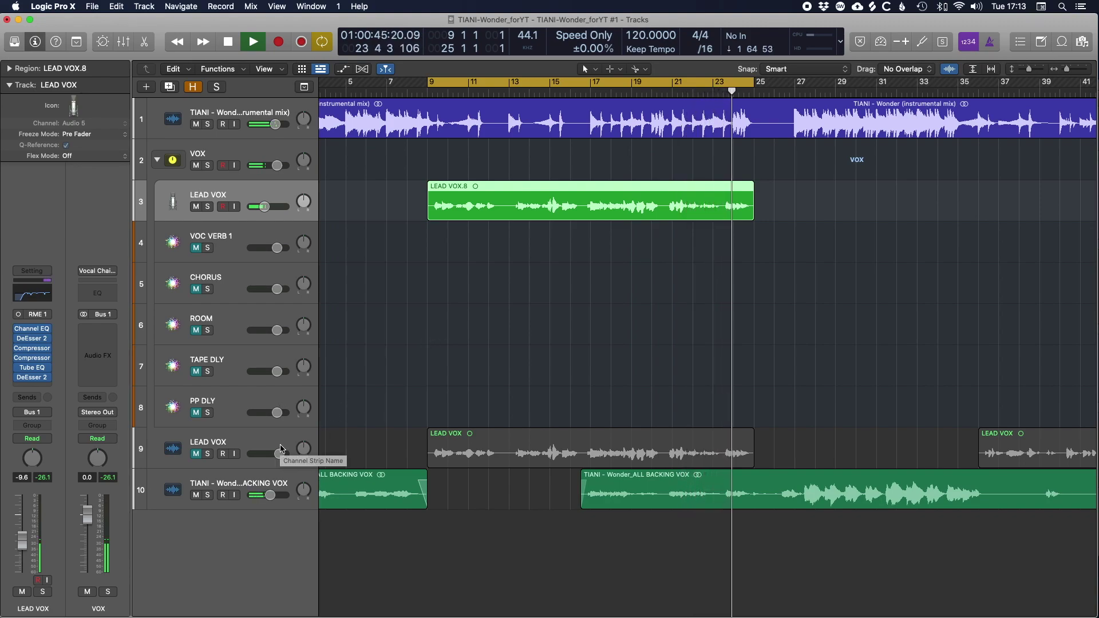
pyautogui.press('space')
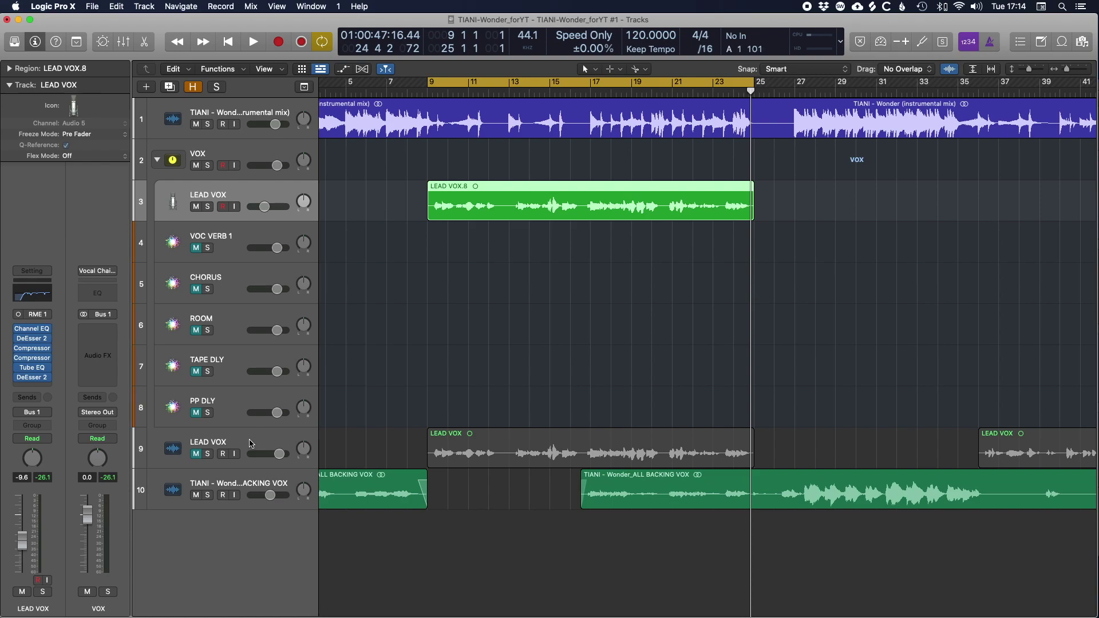
# Switch from the processed vocal to the unprocessed LEAD VOX on track 9, play it and lower its volume to 0.9 dB.
pyautogui.click(250, 444)
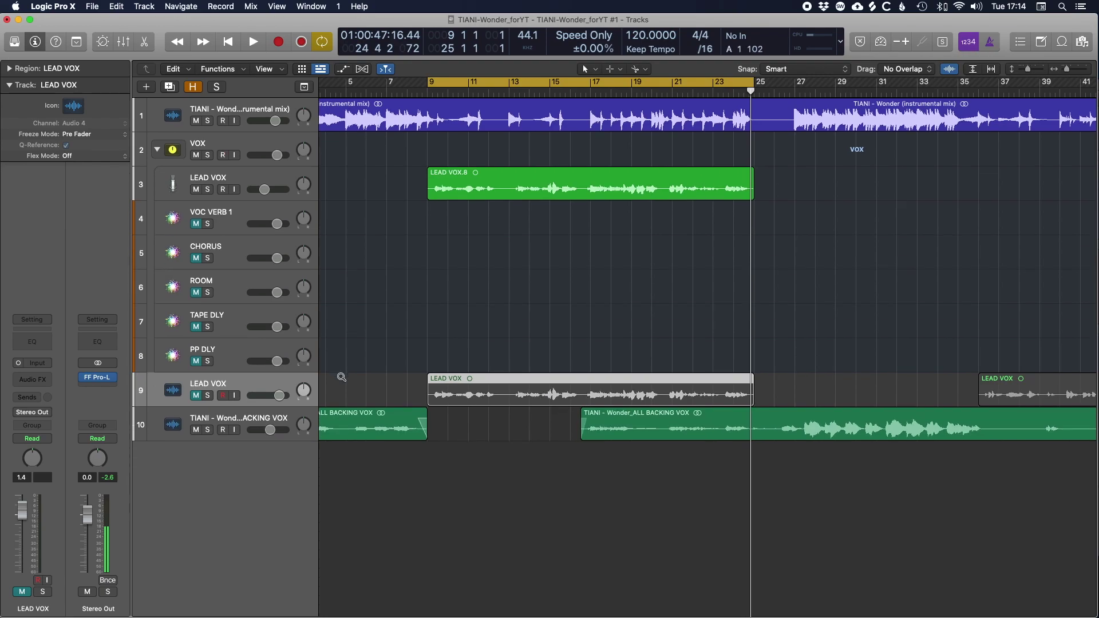
pyautogui.press('super+Up')
pyautogui.hotkey('ctrl', 'm')
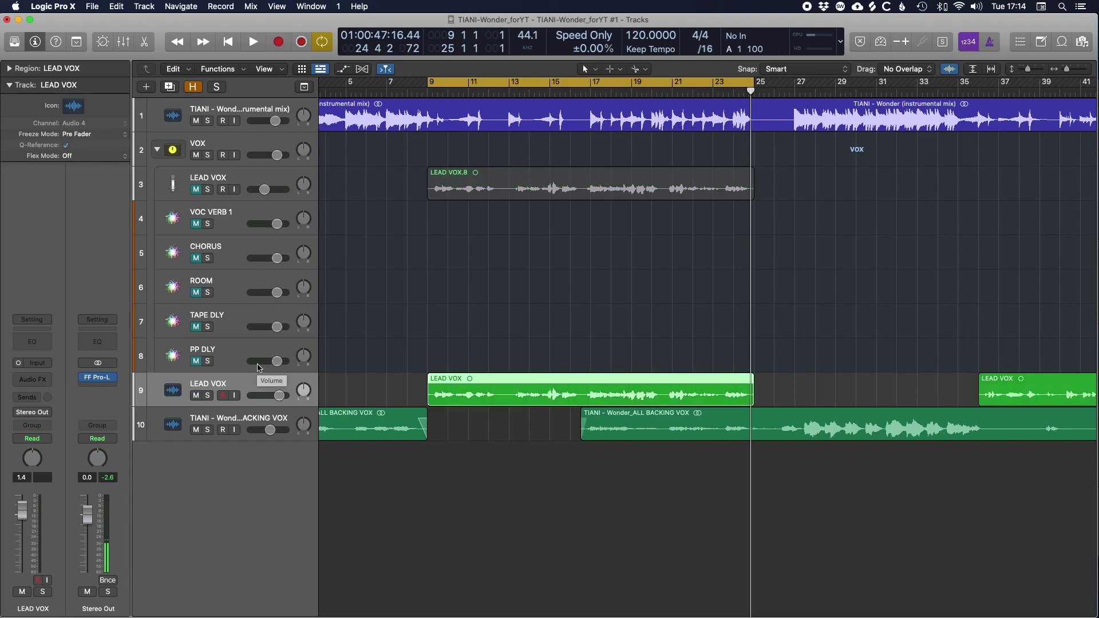
pyautogui.press('space')
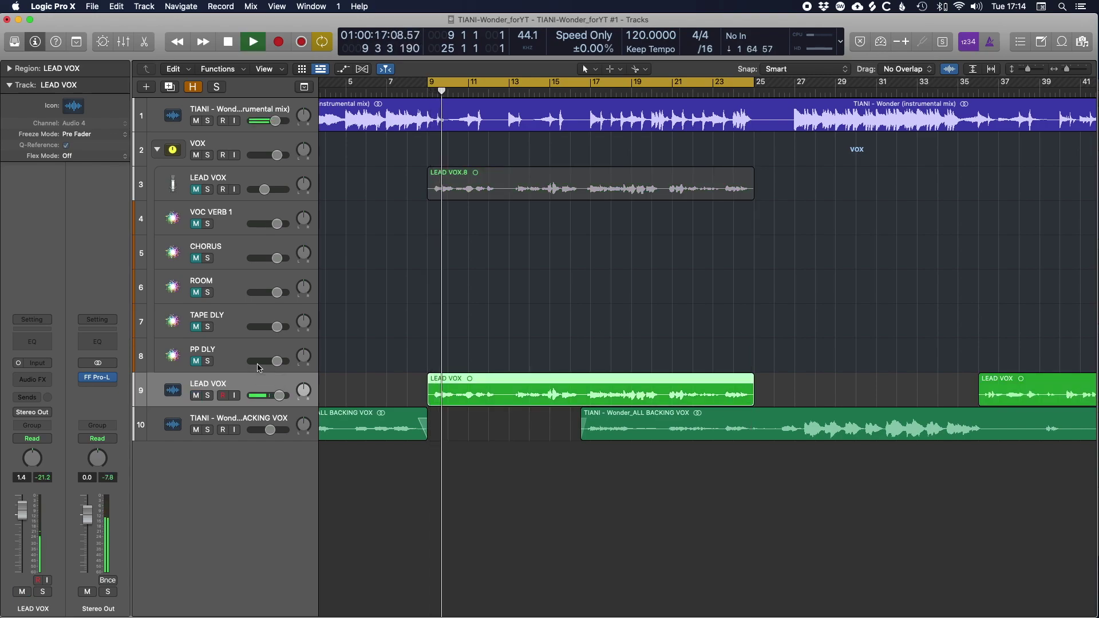
pyautogui.moveTo(280, 397); pyautogui.dragTo(281, 405)
# Compare the processed and unprocessed lead vocals by alternating their mutes during playback, leave the processed vocal active and stop playback.
pyautogui.hotkey('ctrl', 'm')
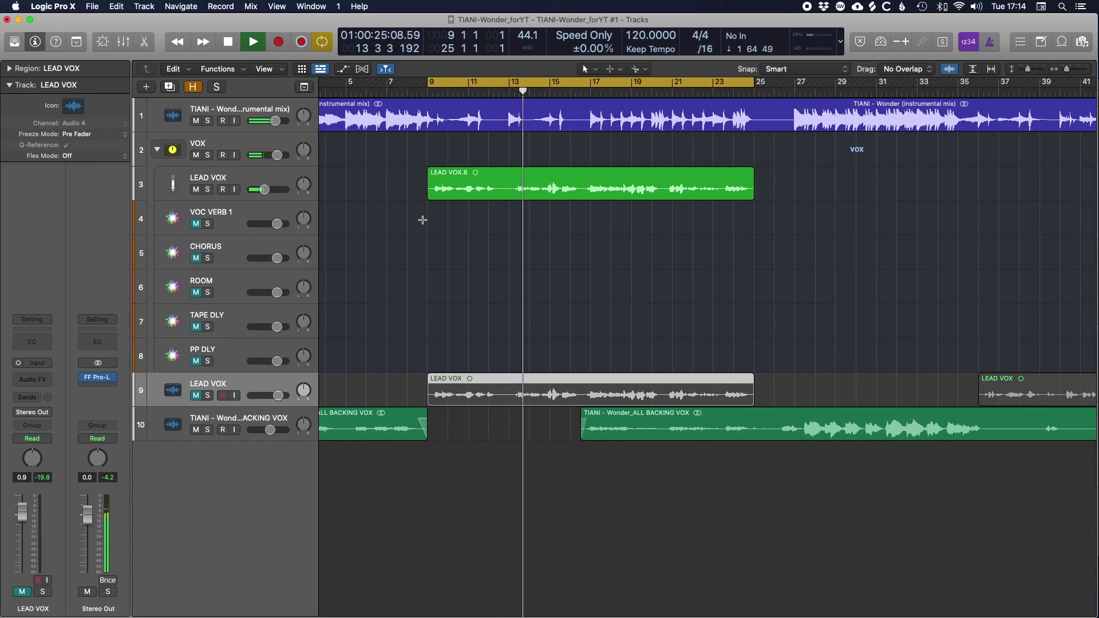
pyautogui.hotkey('ctrl', 'm')
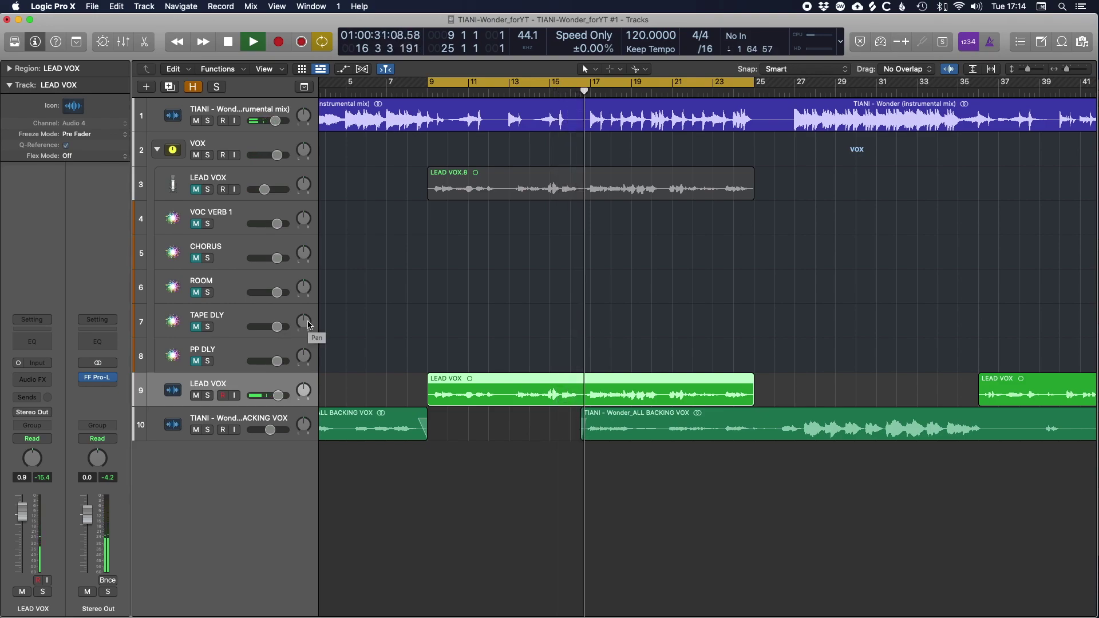
pyautogui.hotkey('ctrl', 'm')
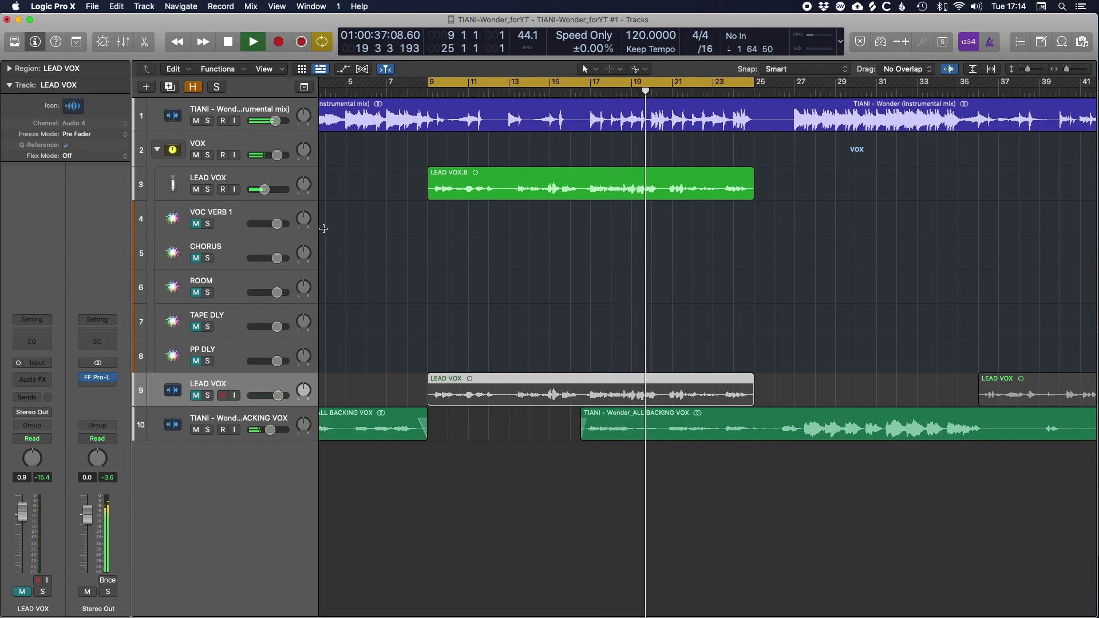
pyautogui.hotkey('ctrl', 'm')
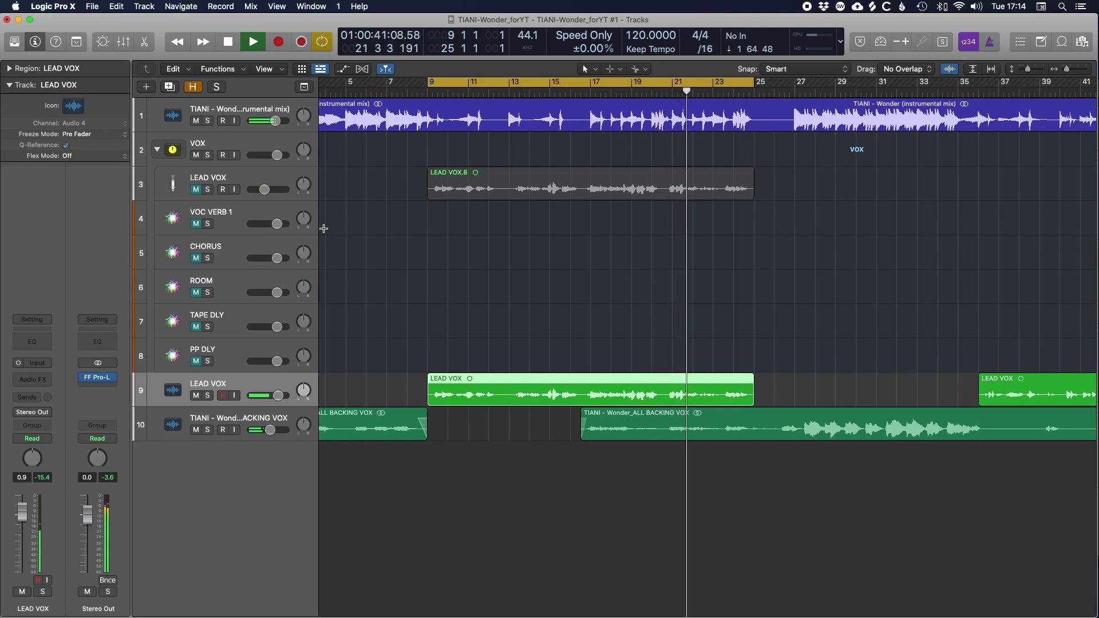
pyautogui.hotkey('ctrl', 'm')
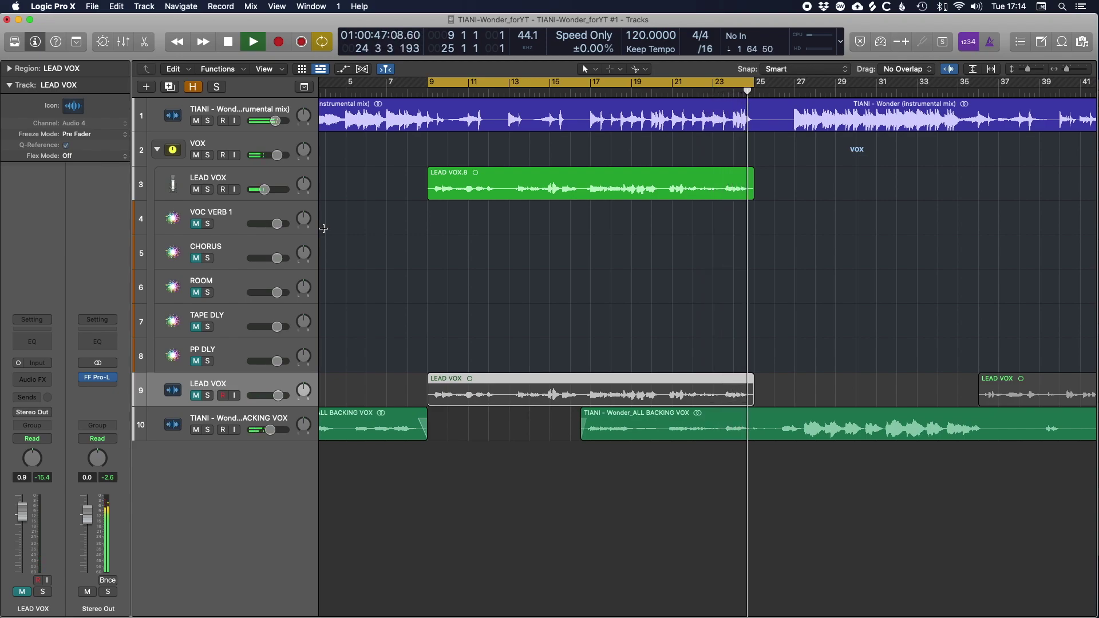
pyautogui.press('space')
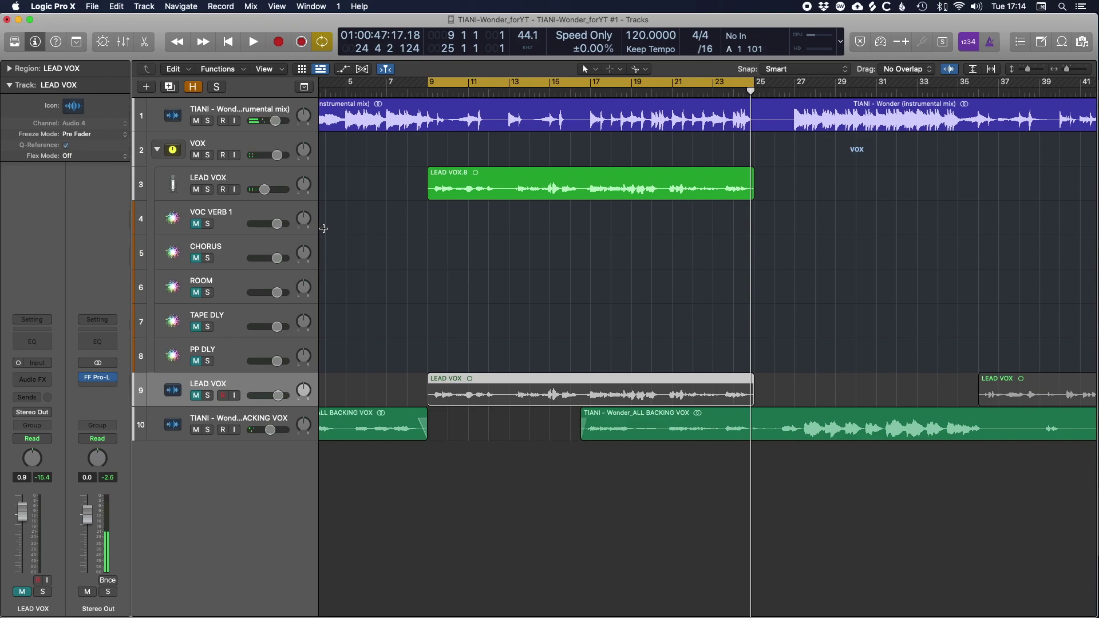